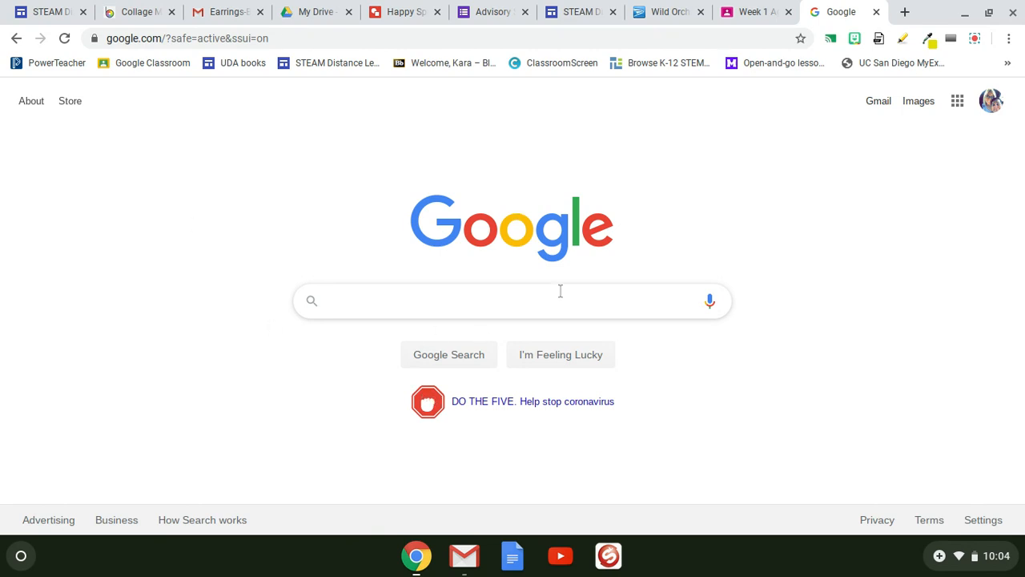
text(be b)
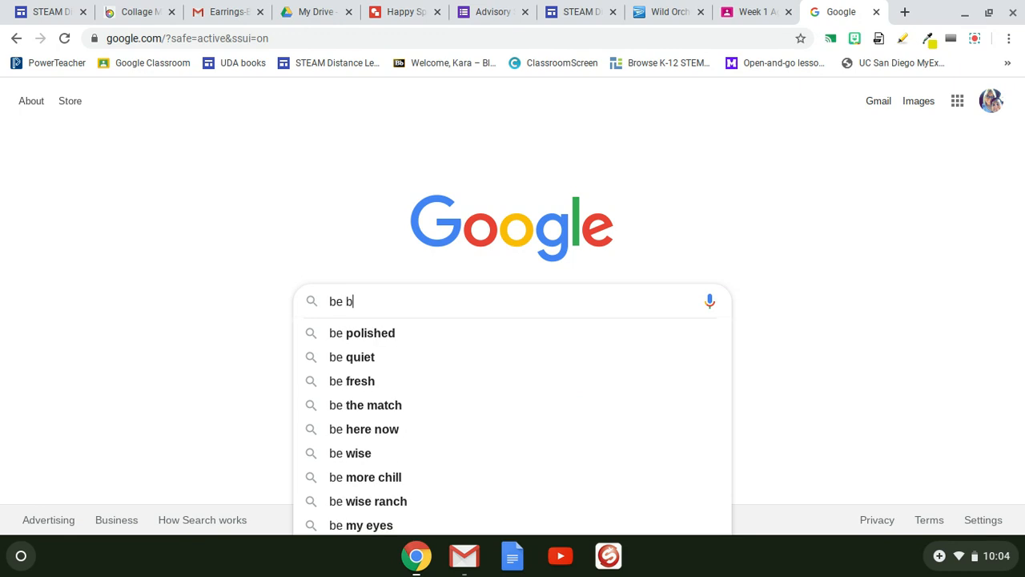
key(BackSpace)
text(funy)
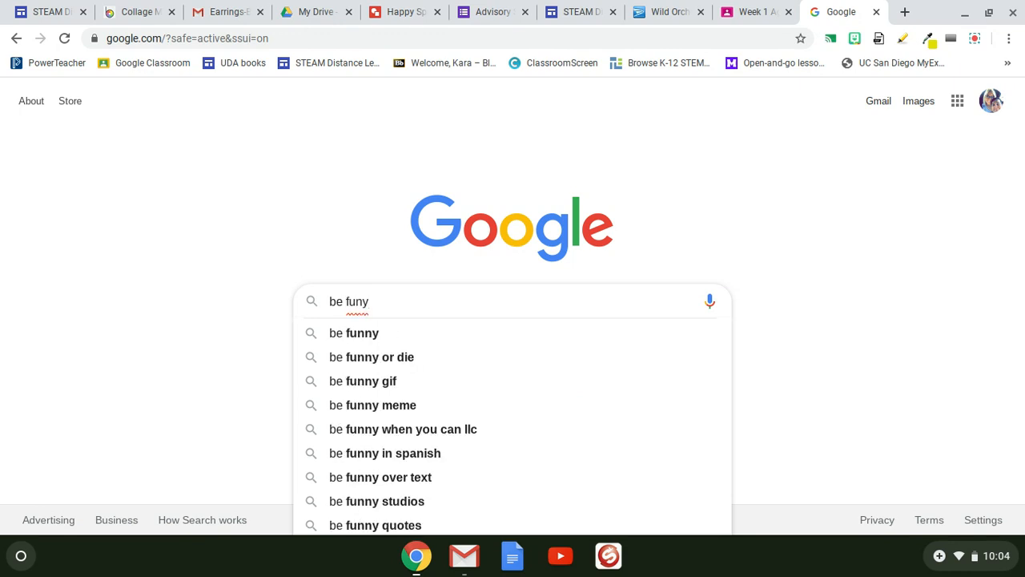
key(BackSpace)
text(ky)
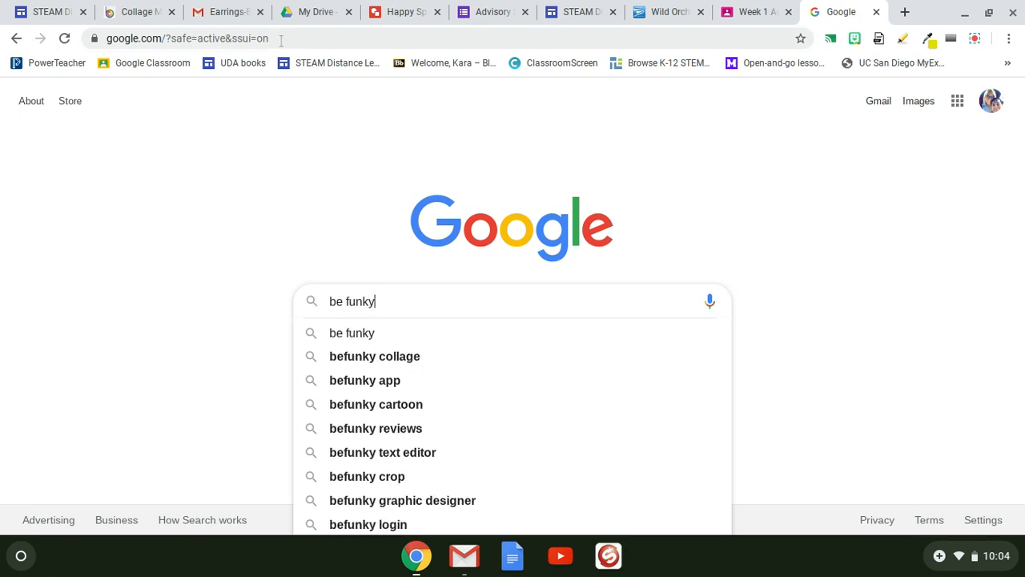
Go to the website befunky.com
click(273, 39)
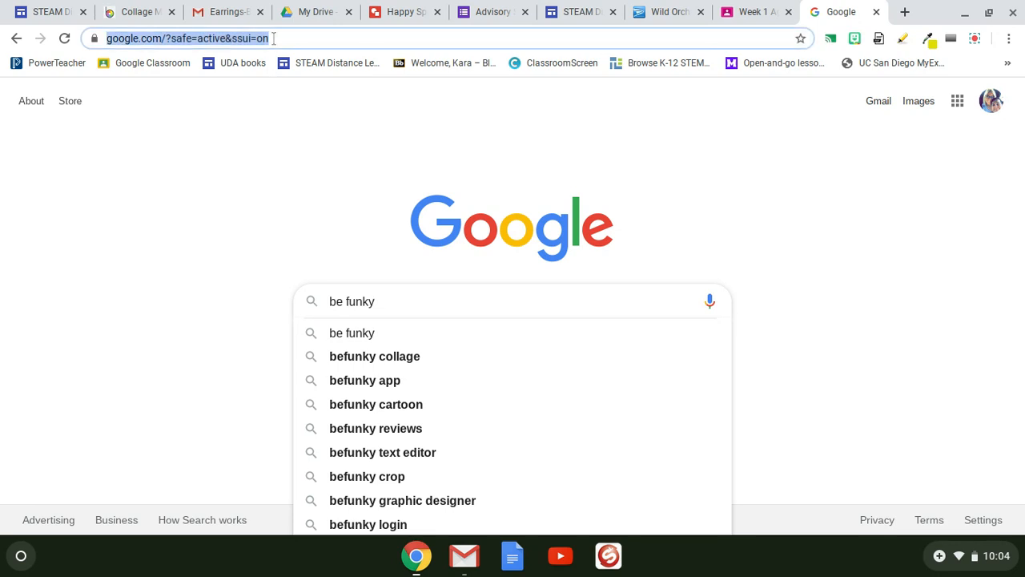
text(befunky.com)
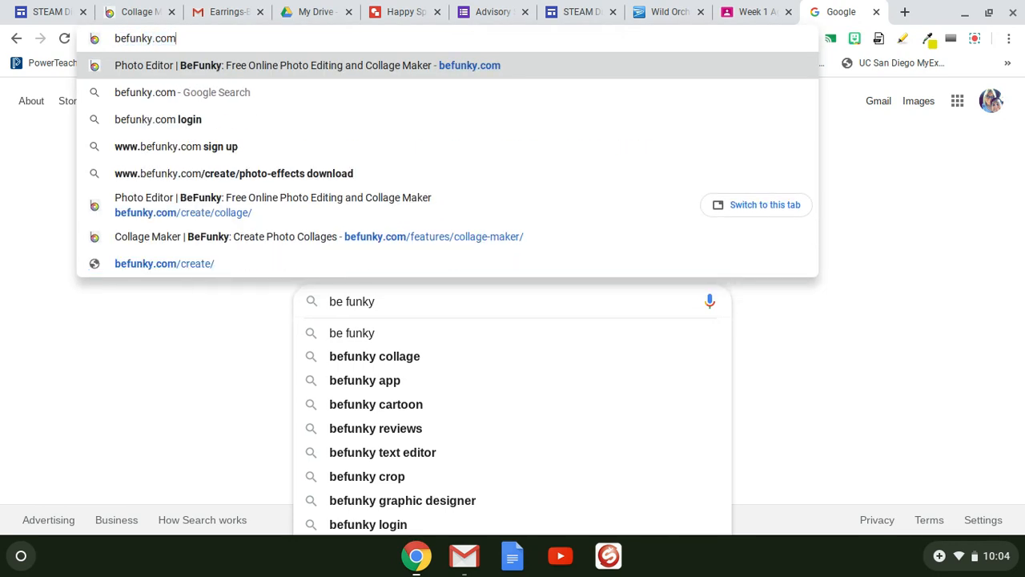
key(Return)
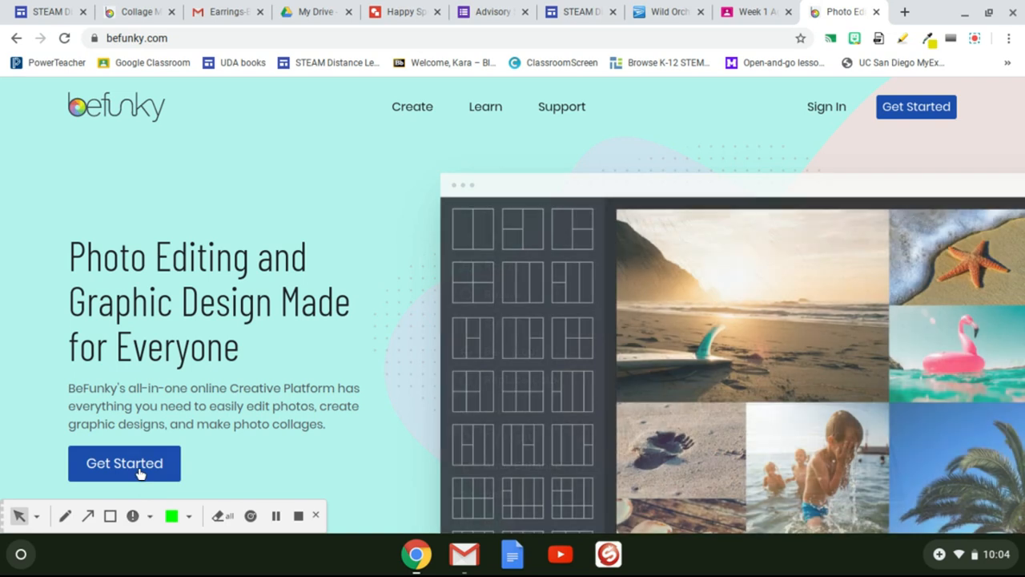
Get started with creating a collage and begin a new project instead of continuing the autosaved one
click(140, 473)
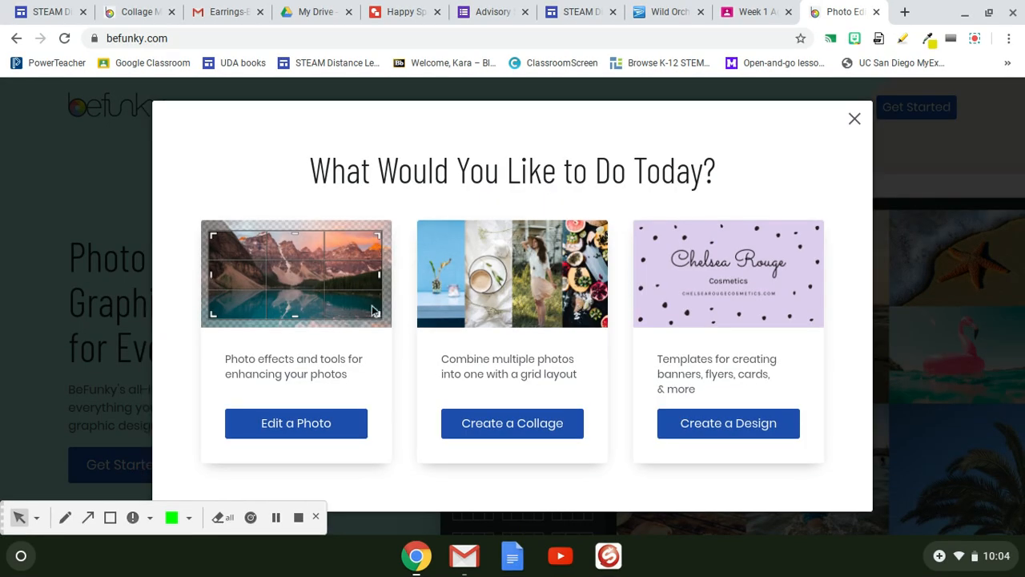
click(566, 433)
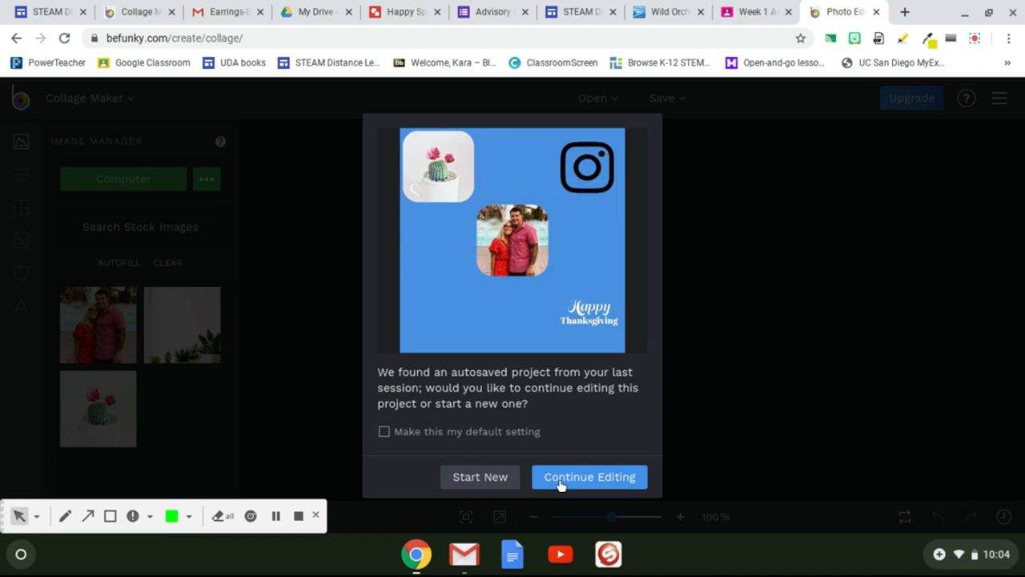
click(480, 478)
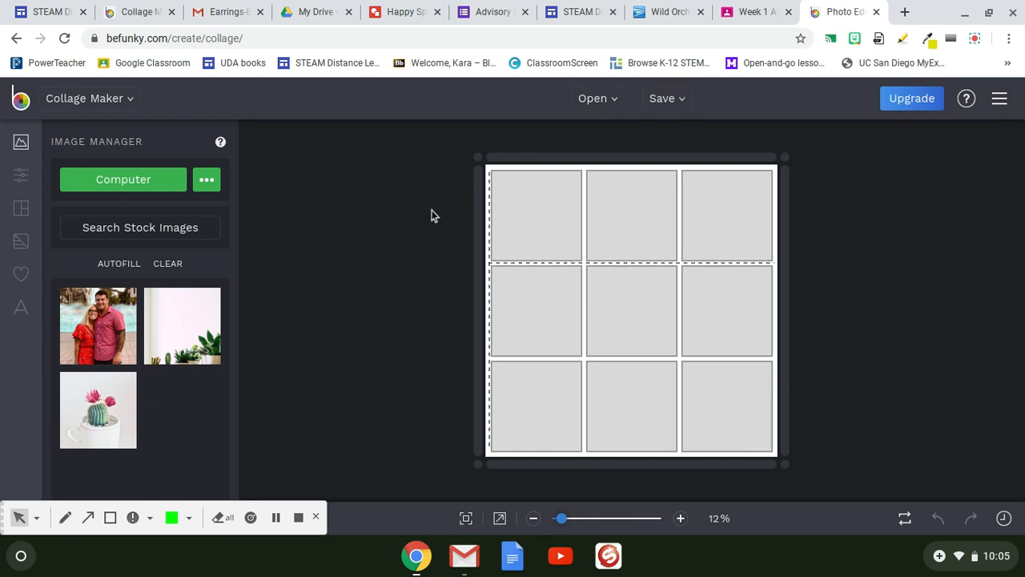
Look over the collage layout presets and dismiss the layout tip
click(22, 176)
click(24, 211)
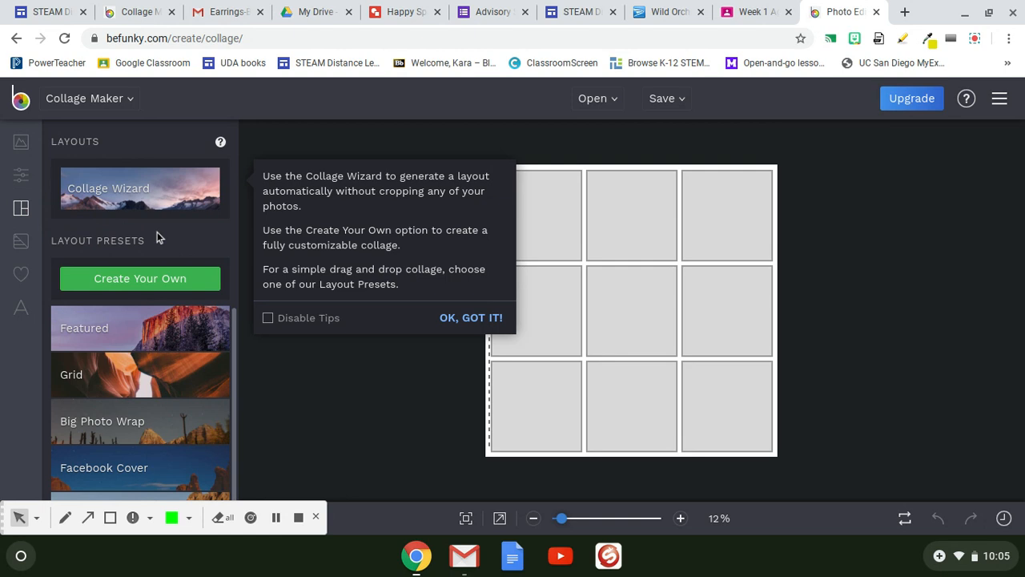
scroll(167, 314, down, 1)
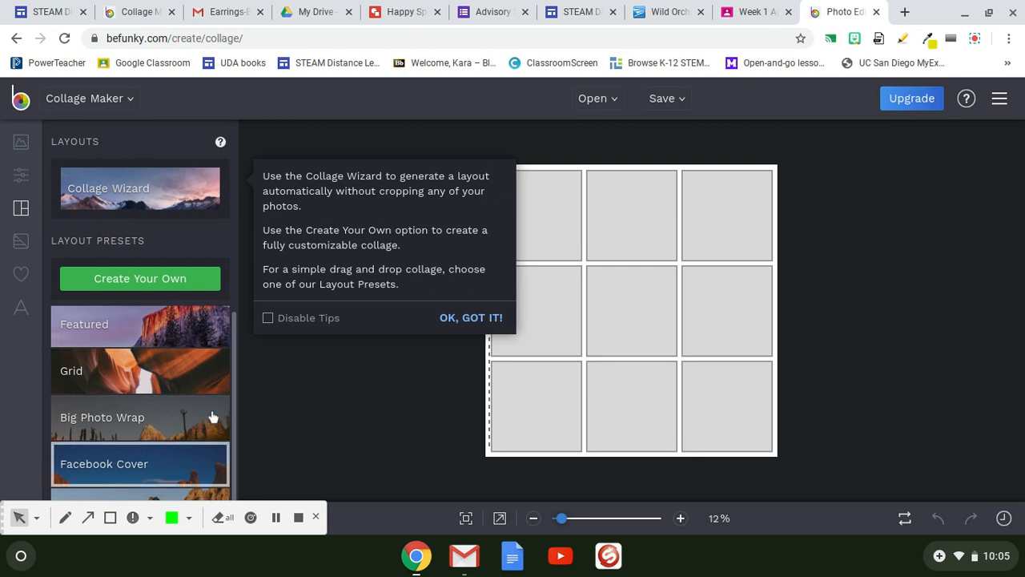
click(480, 316)
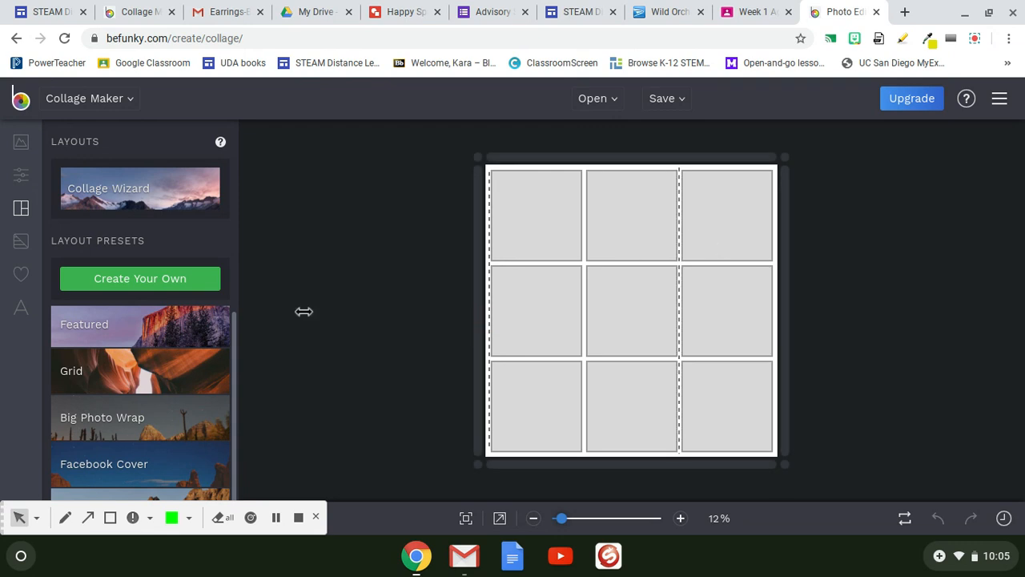
Customize the collage with a blue background, 25% spacing and 19% corner rounding
click(27, 181)
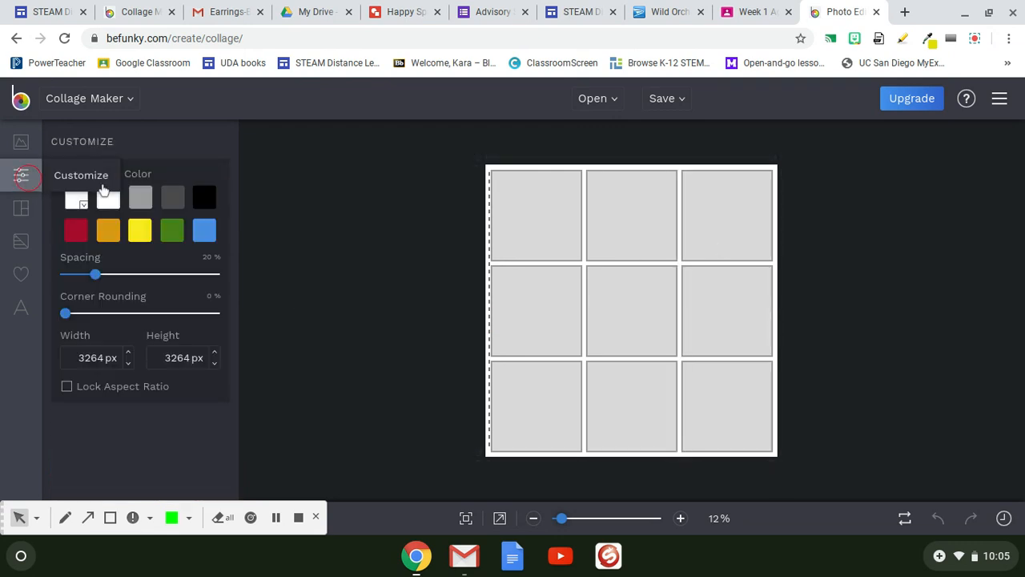
click(205, 232)
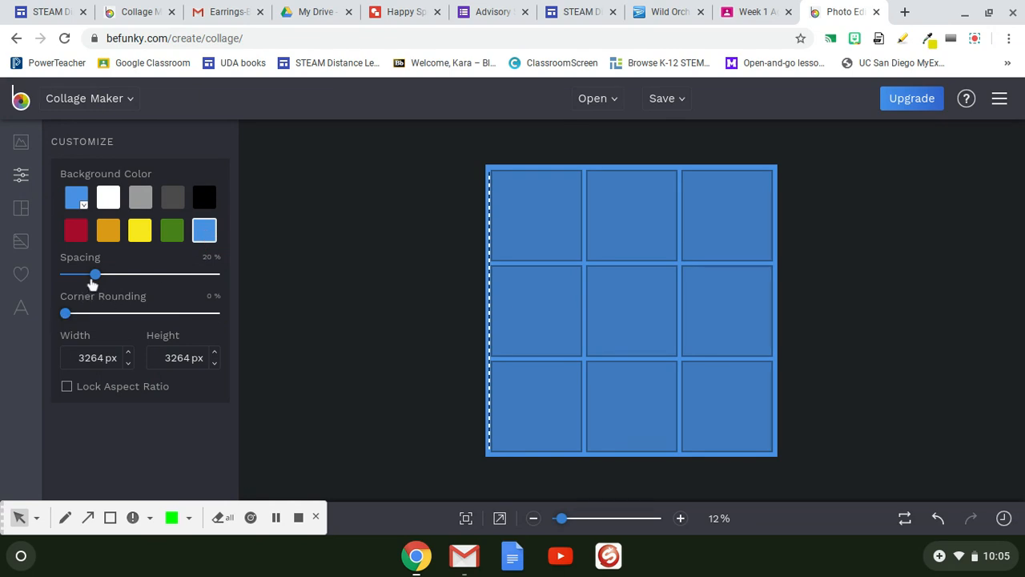
mouse_move(96, 280)
mouse_down()
mouse_move(131, 277)
mouse_move(105, 283)
mouse_up()
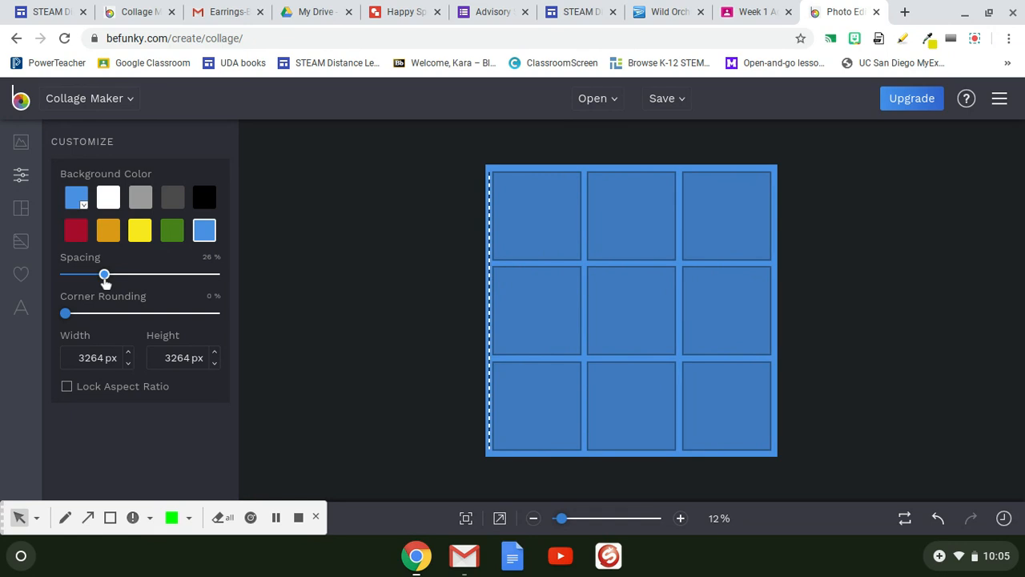
drag(65, 317, 96, 320)
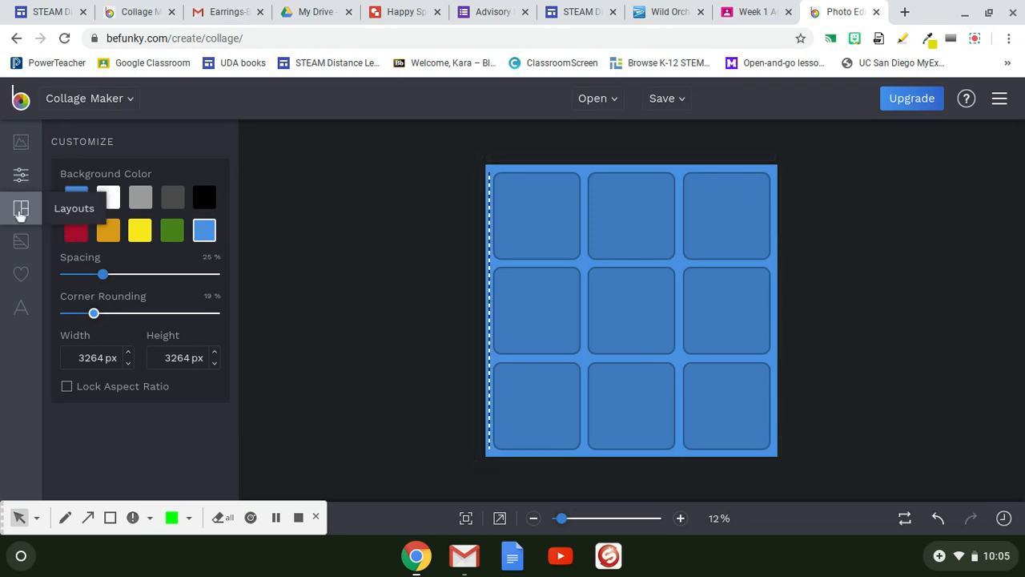
Browse the Featured, Autumn, Fabric and Fancy background patterns, and look at the available graphics
click(24, 255)
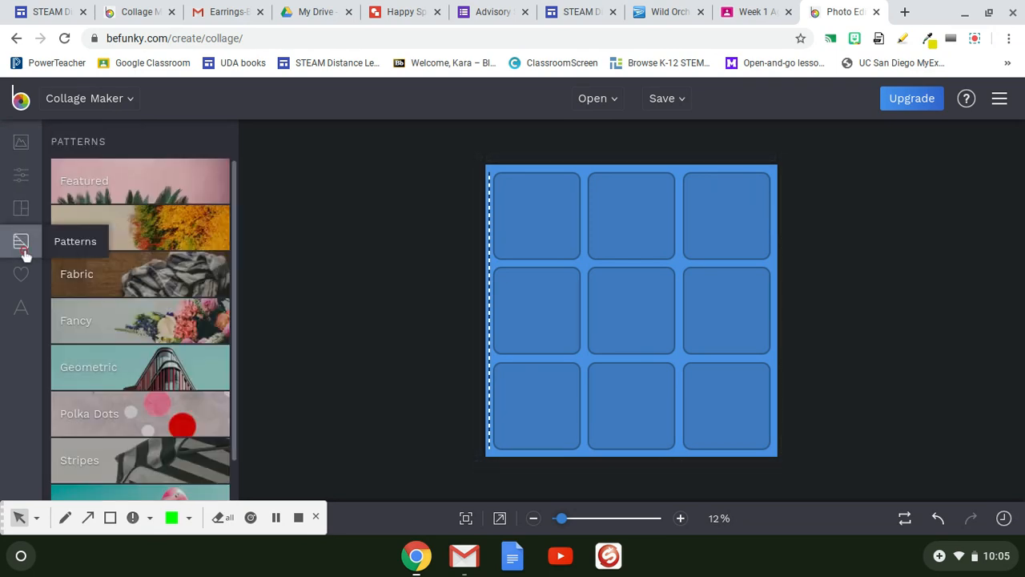
click(163, 201)
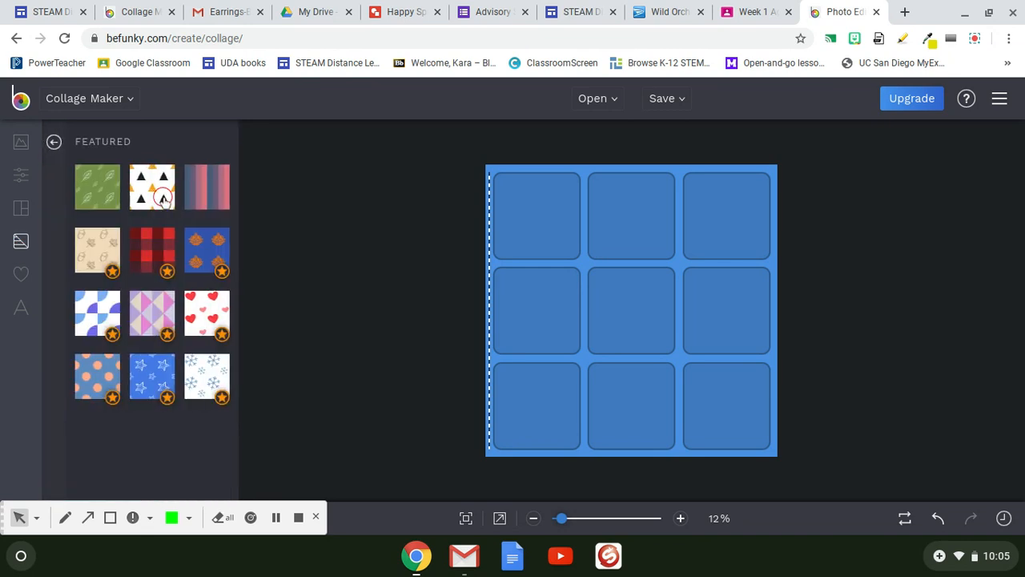
click(54, 142)
click(104, 227)
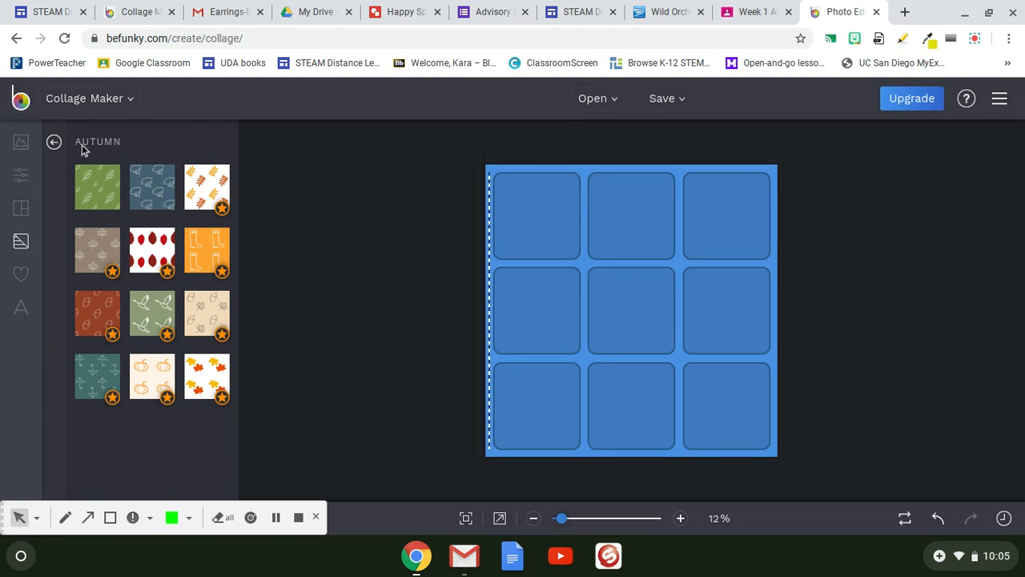
click(54, 142)
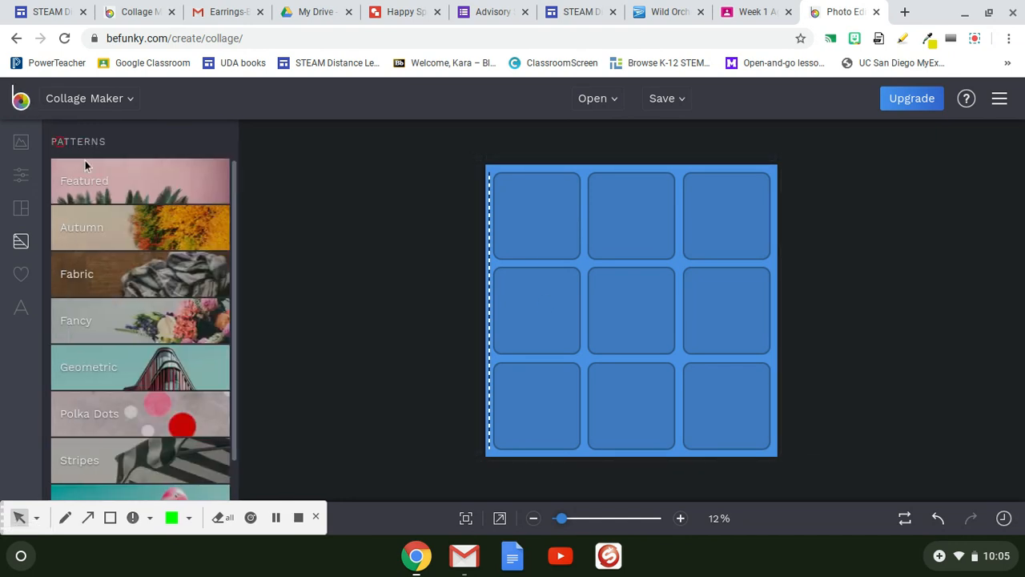
scroll(136, 228, down, 1)
click(137, 229)
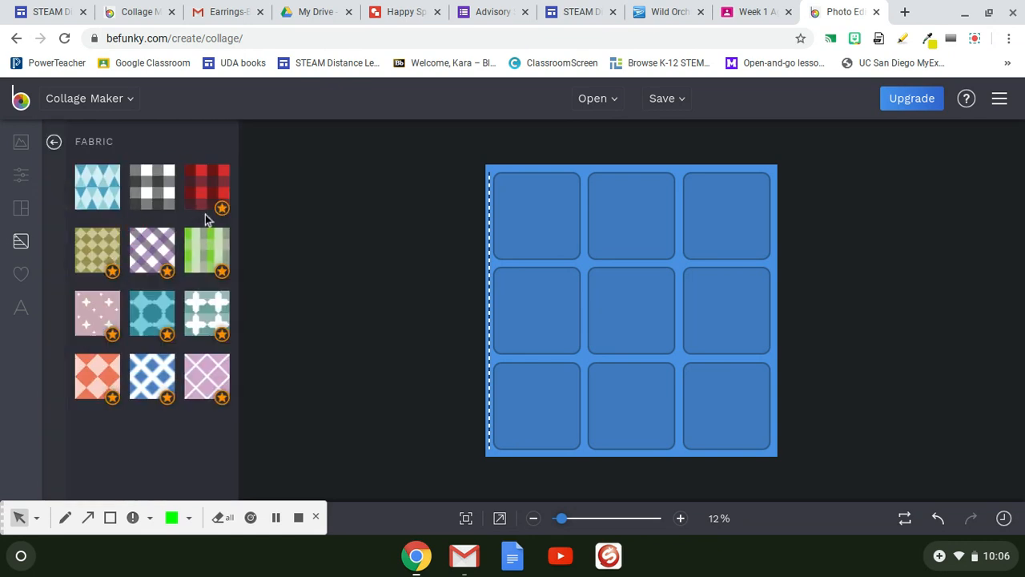
click(54, 143)
click(155, 290)
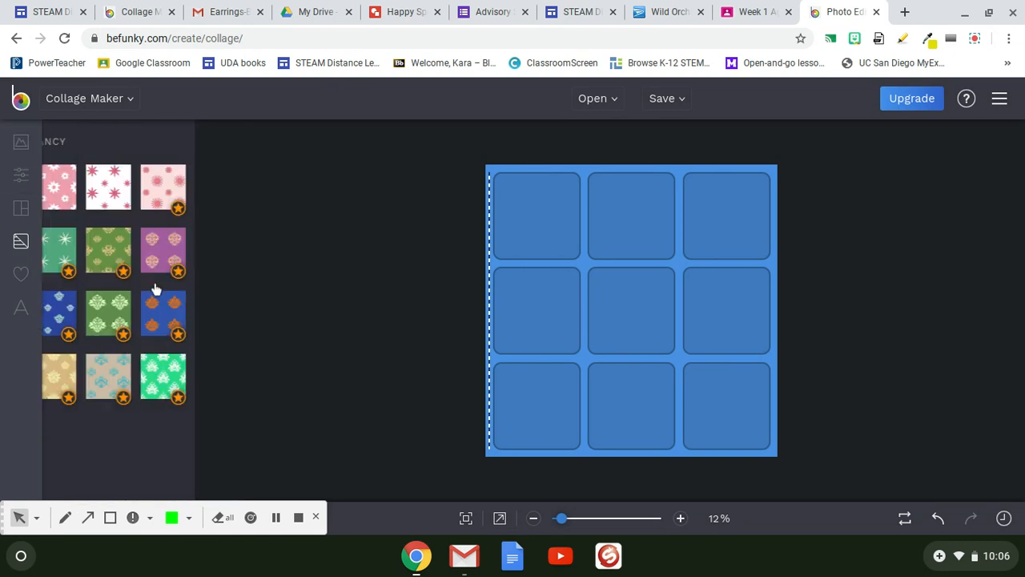
click(53, 143)
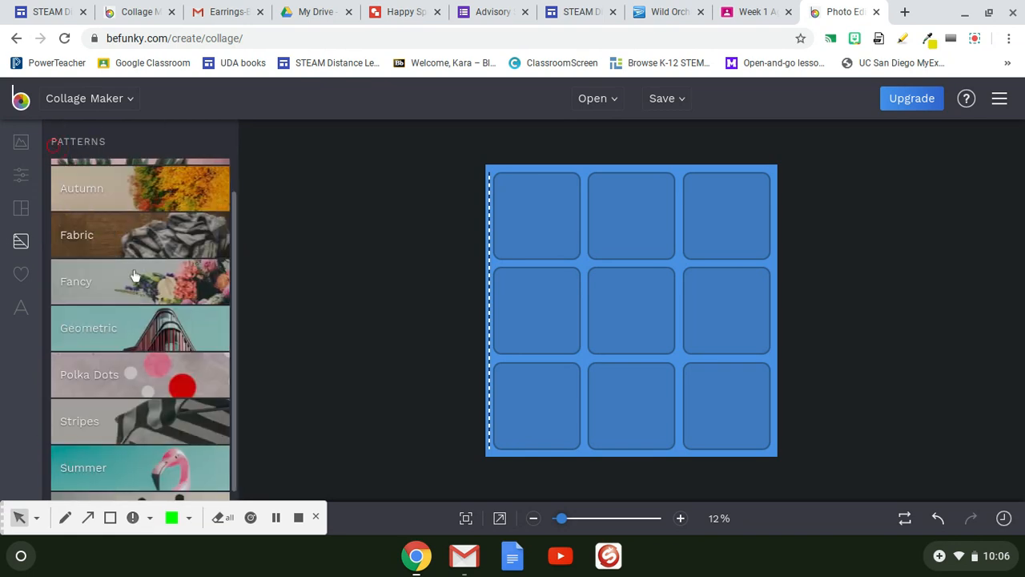
scroll(178, 354, down, 1)
scroll(178, 354, up, 2)
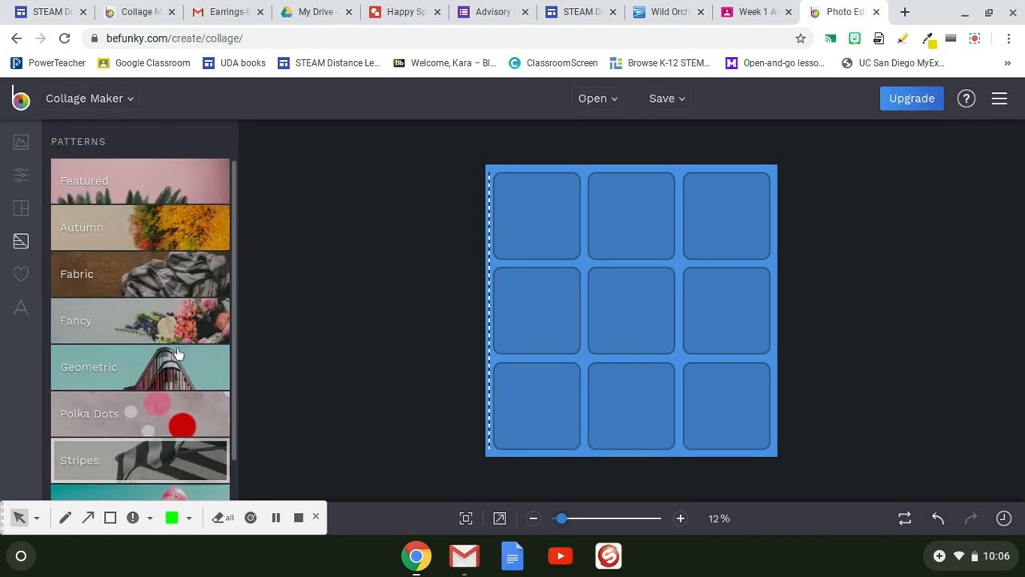
click(21, 275)
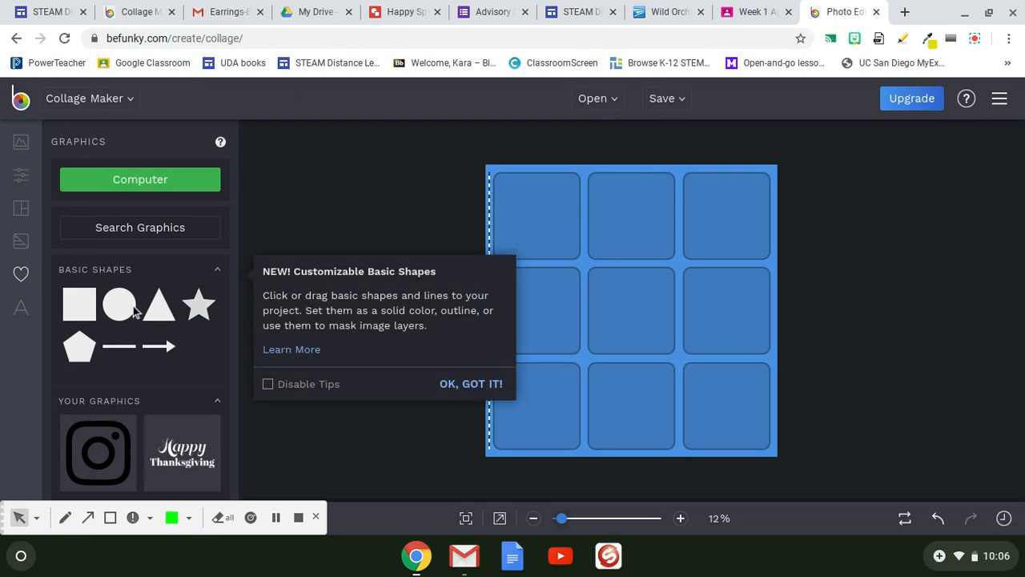
Add a text box to the collage and enter a title made of the teacher's name followed by "Collage!"
click(22, 314)
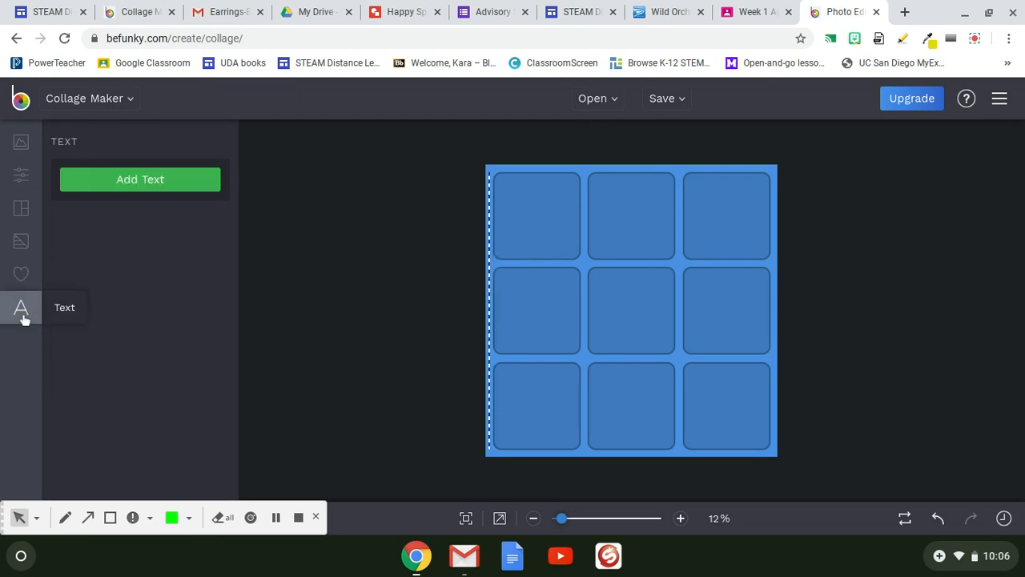
click(207, 186)
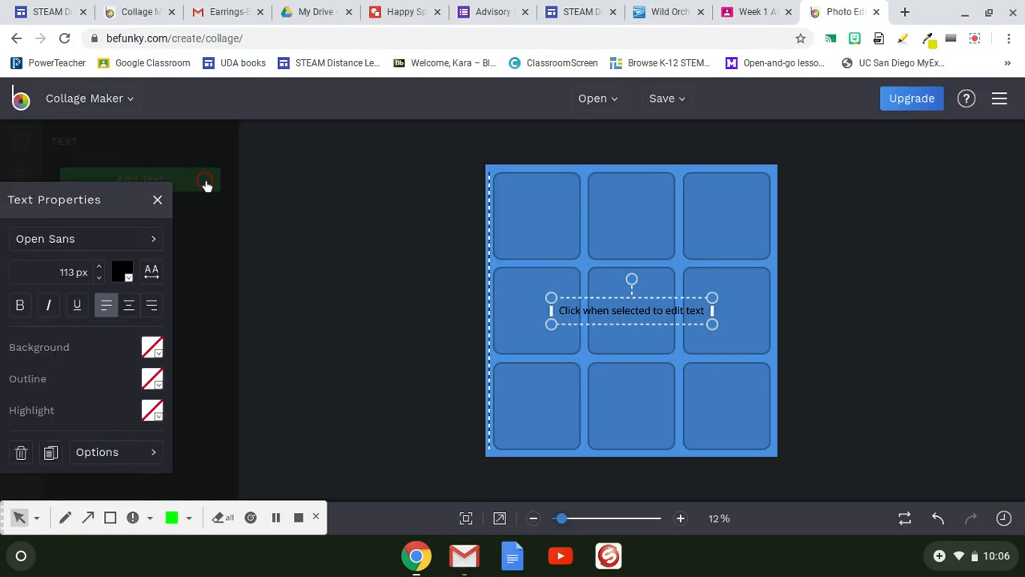
click(703, 318)
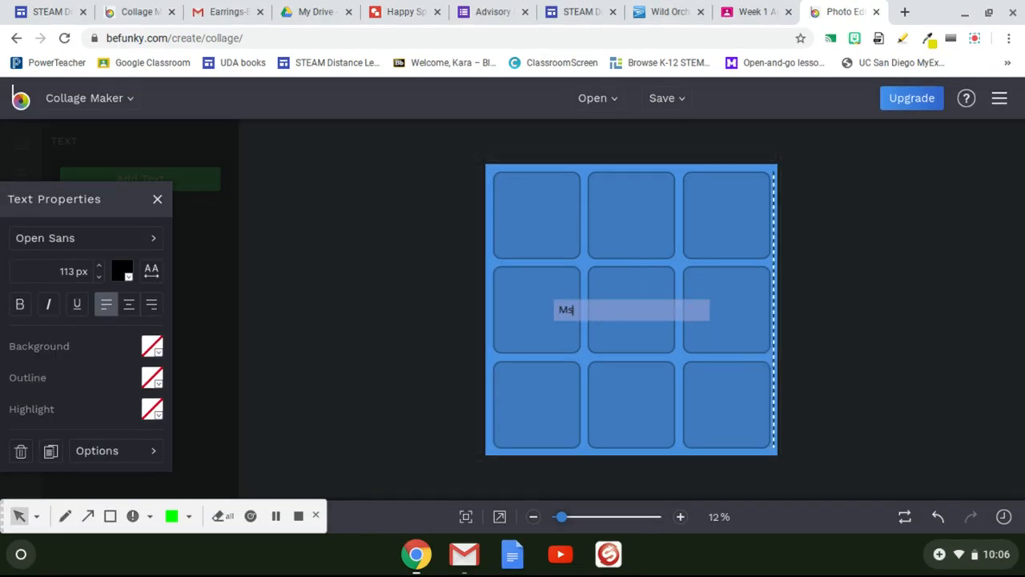
text(Ms. Smith's Collage!)
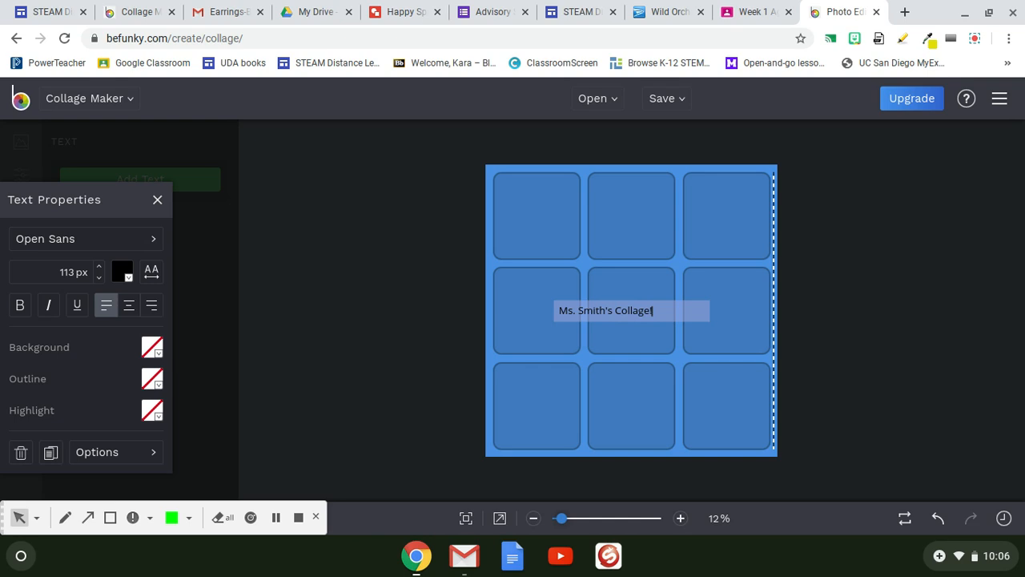
Try the Grand Hotel font for the collage title, dismiss the font management tip, and close the font list
click(130, 240)
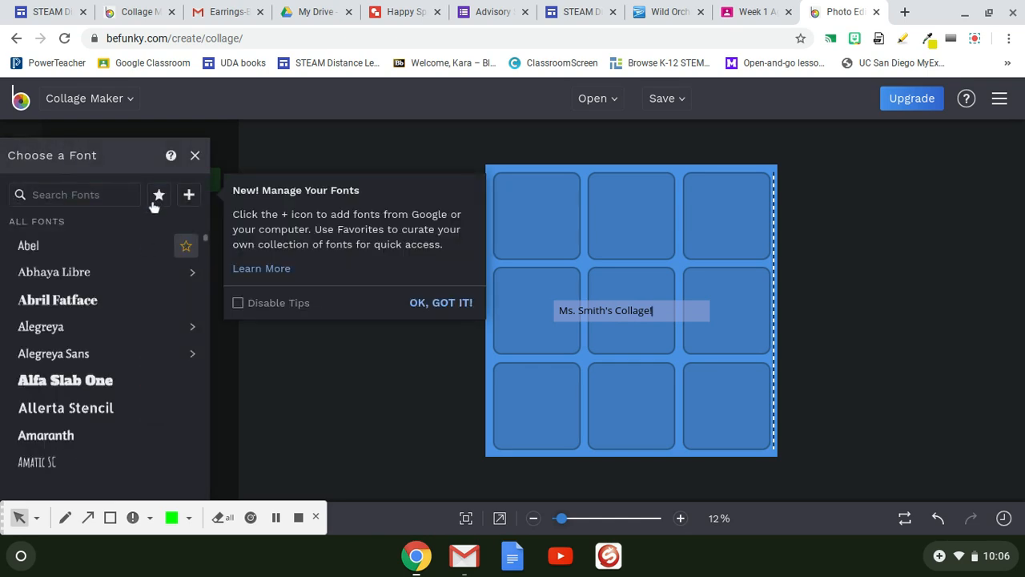
scroll(80, 300, down, 4)
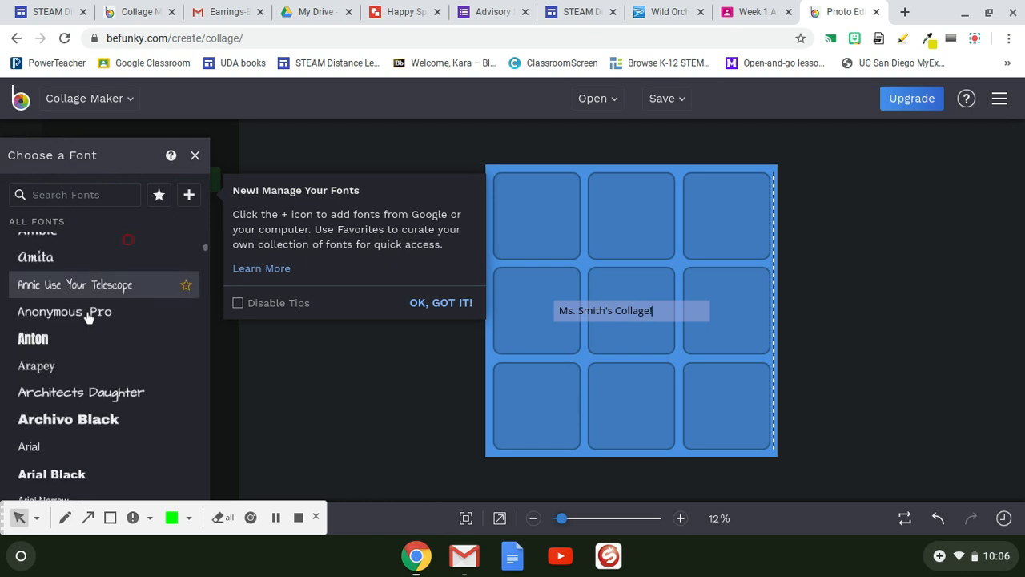
scroll(104, 362, down, 10)
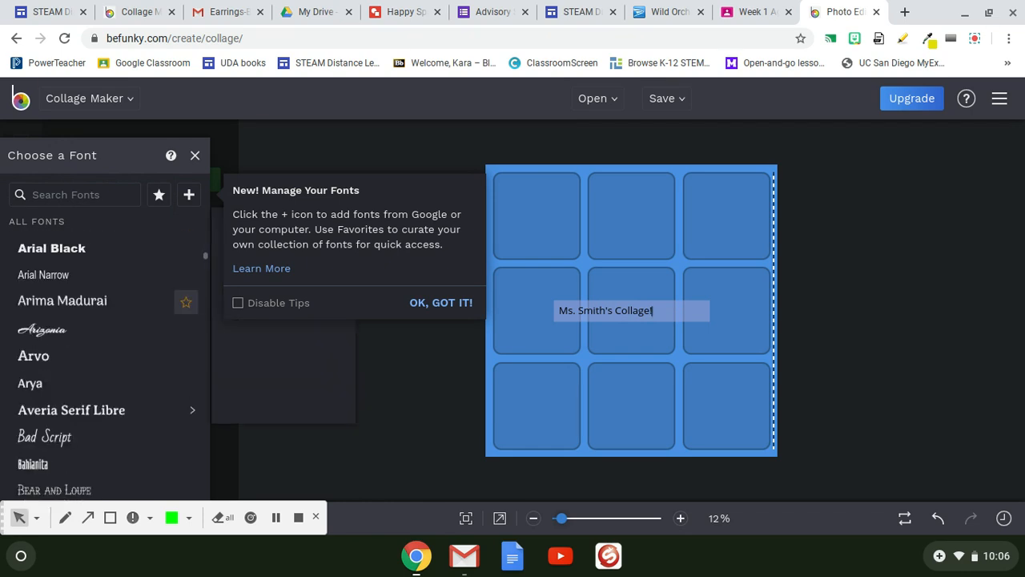
scroll(186, 325, down, 3)
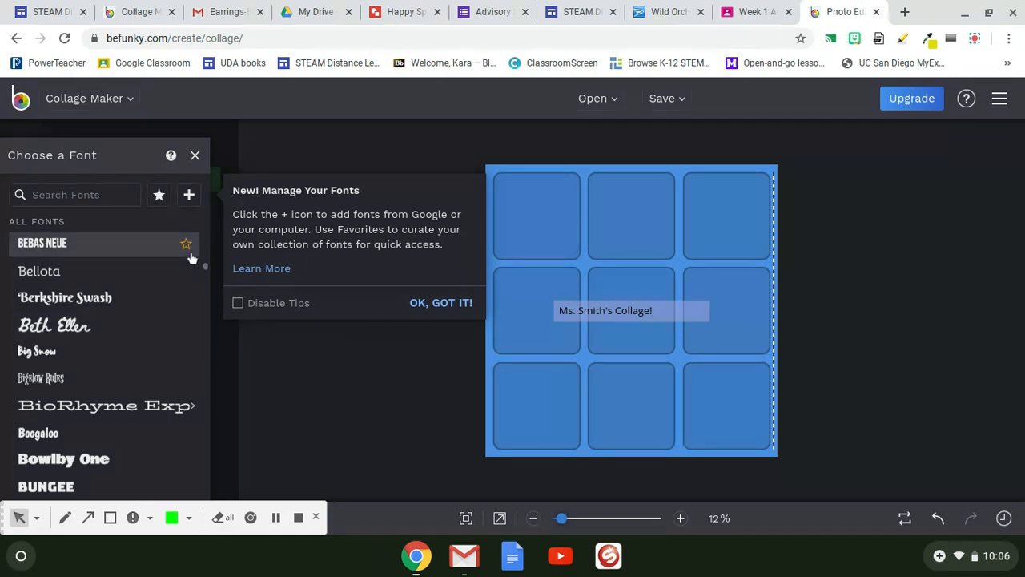
scroll(55, 385, up, 15)
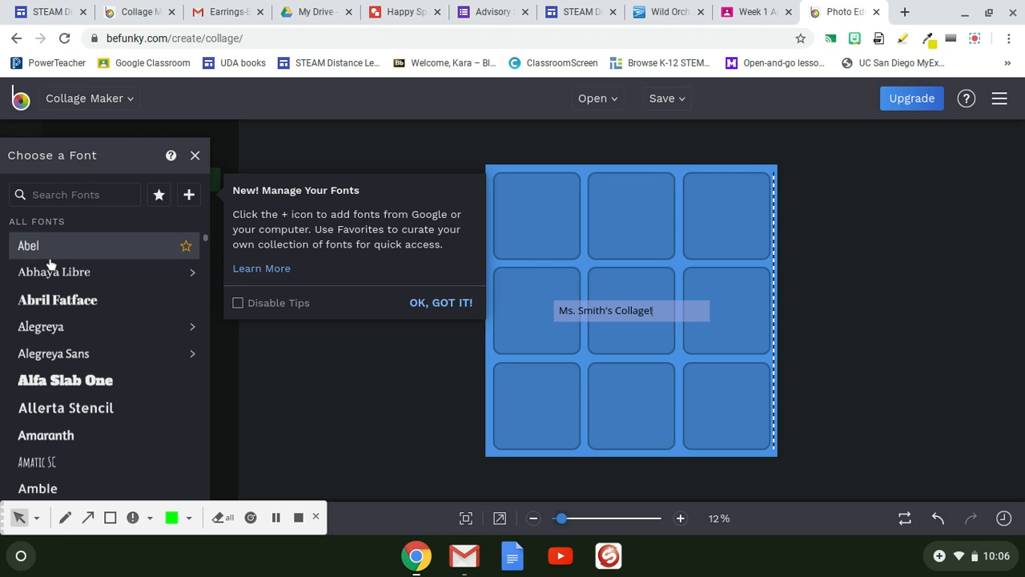
mouse_move(52, 278)
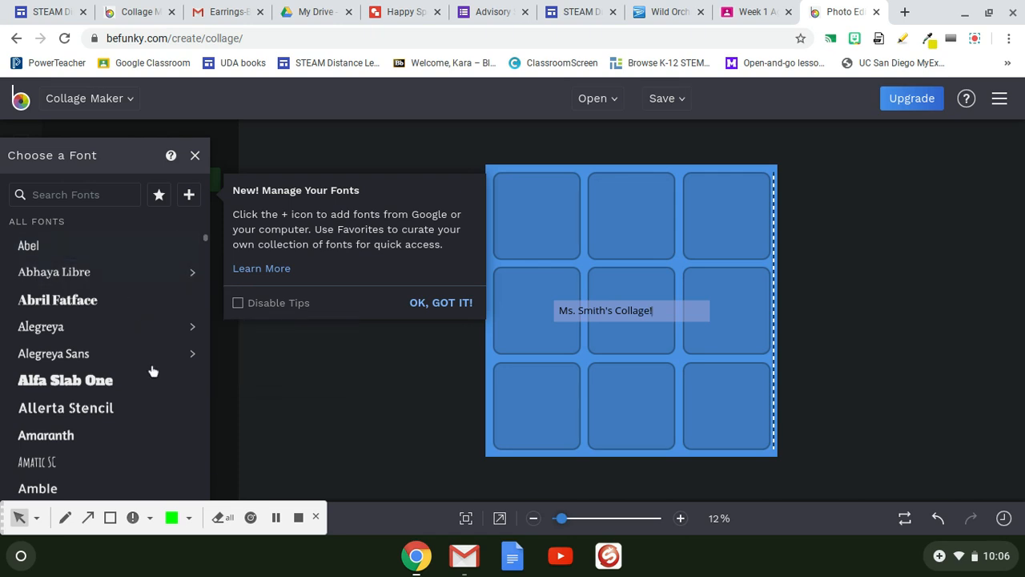
scroll(154, 370, down, 5)
scroll(154, 373, down, 15)
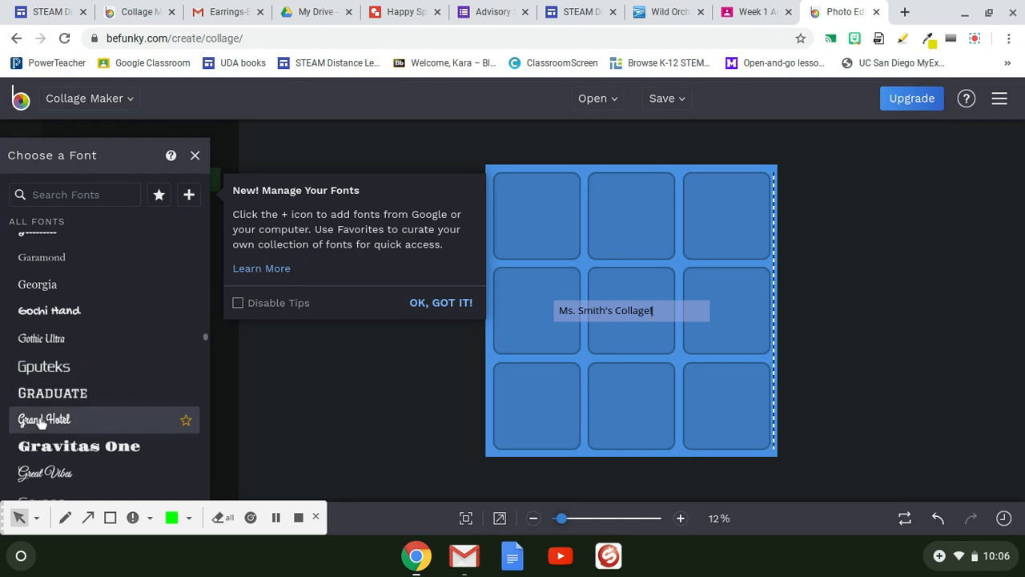
click(41, 420)
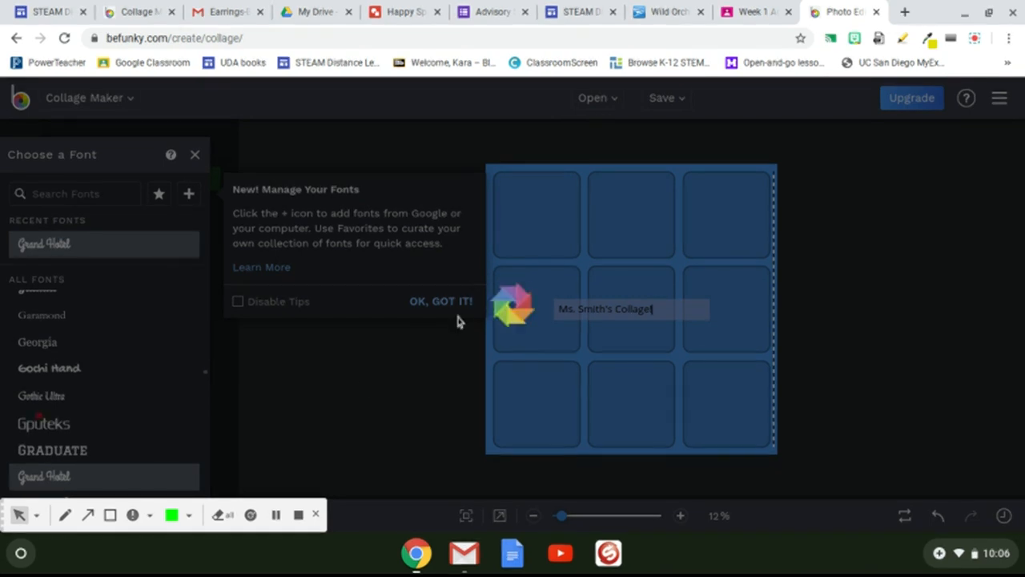
click(437, 304)
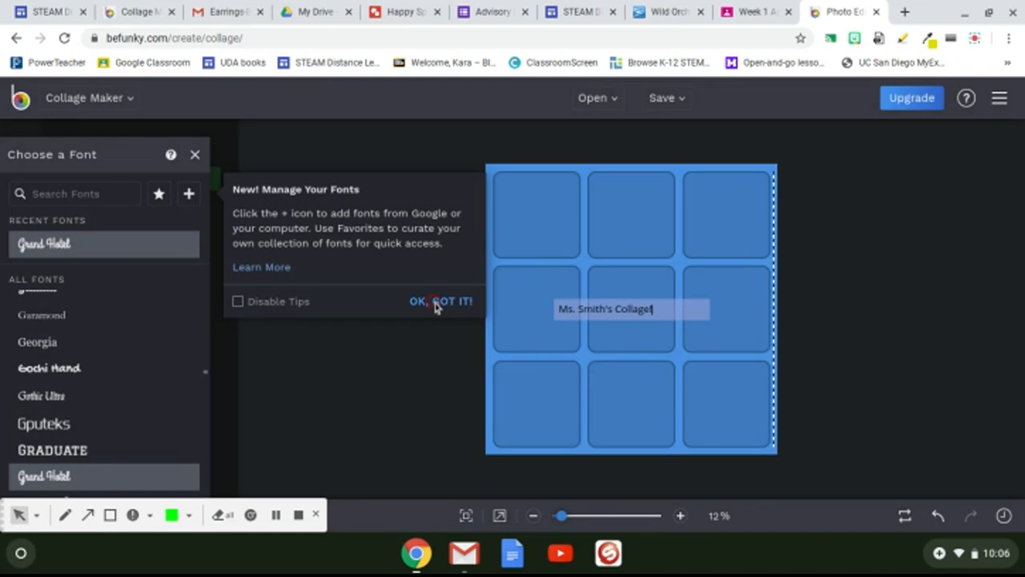
click(433, 306)
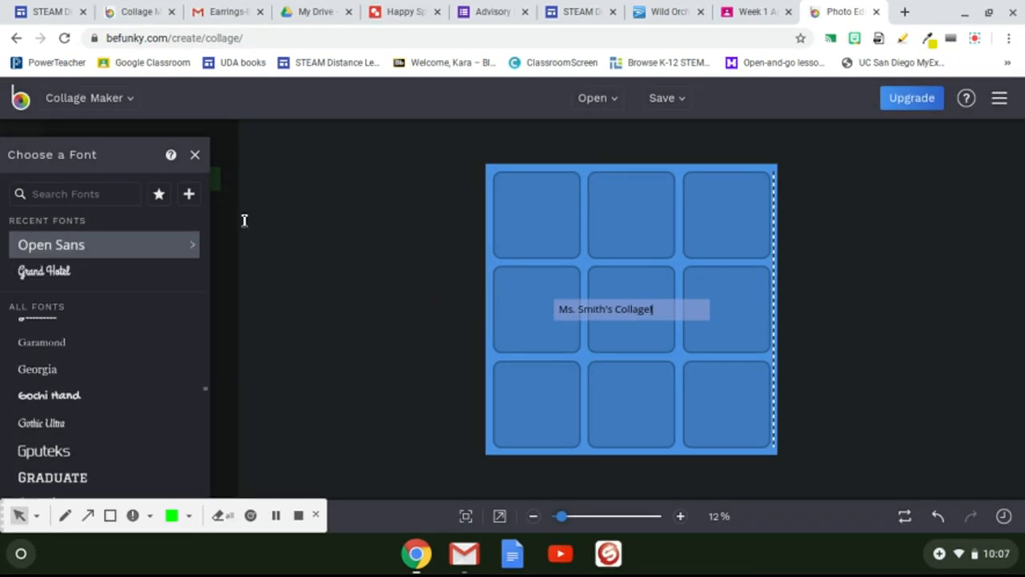
click(194, 156)
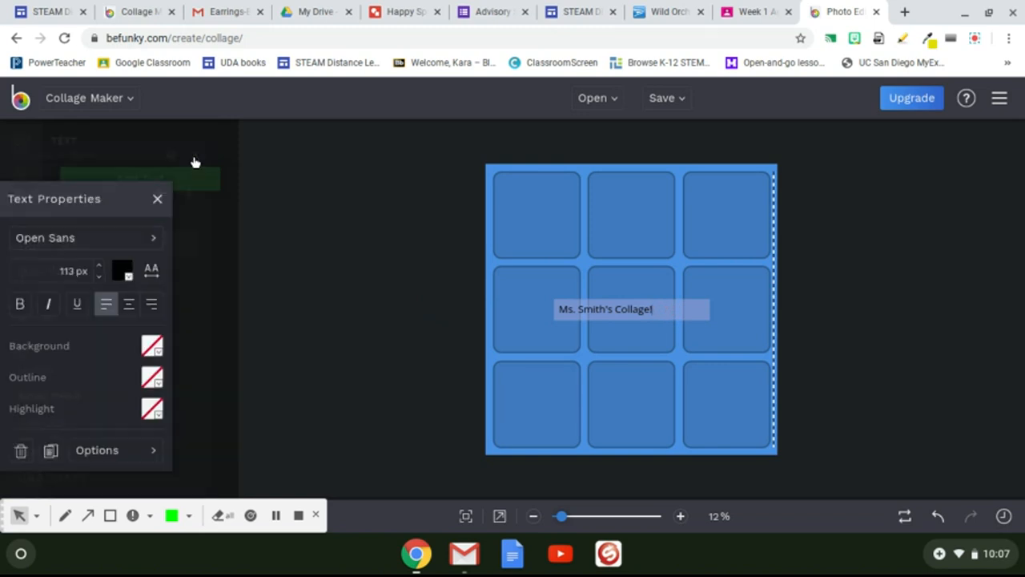
Set the title's letter spacing to 1, its line height to 112%, and its text style to 123 px bold
click(123, 273)
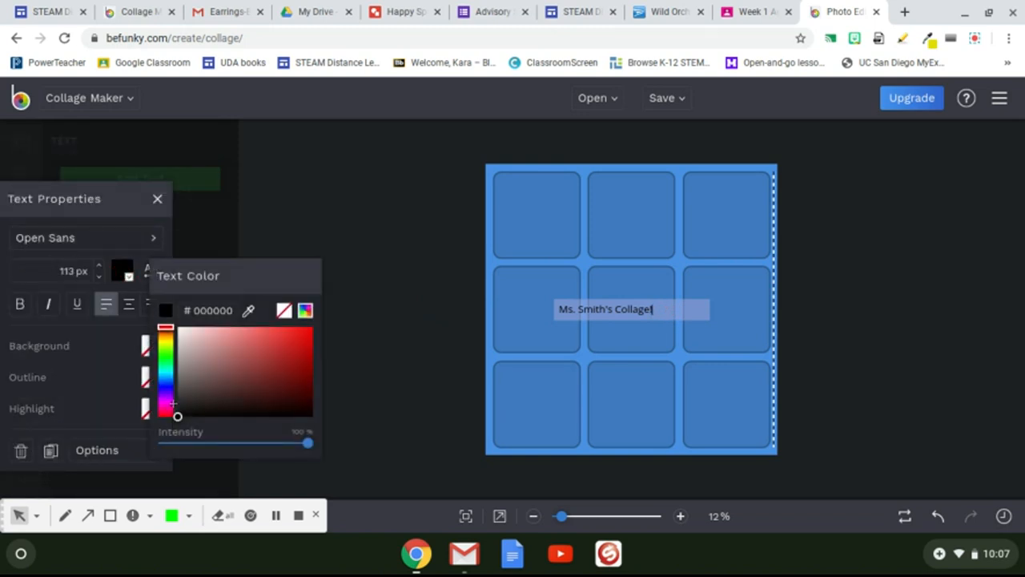
click(170, 248)
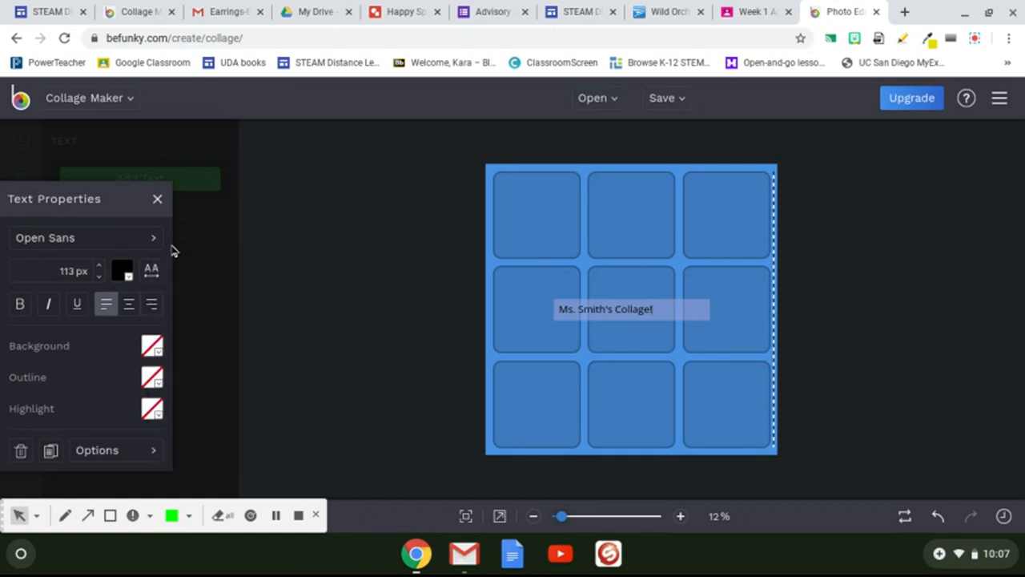
click(152, 273)
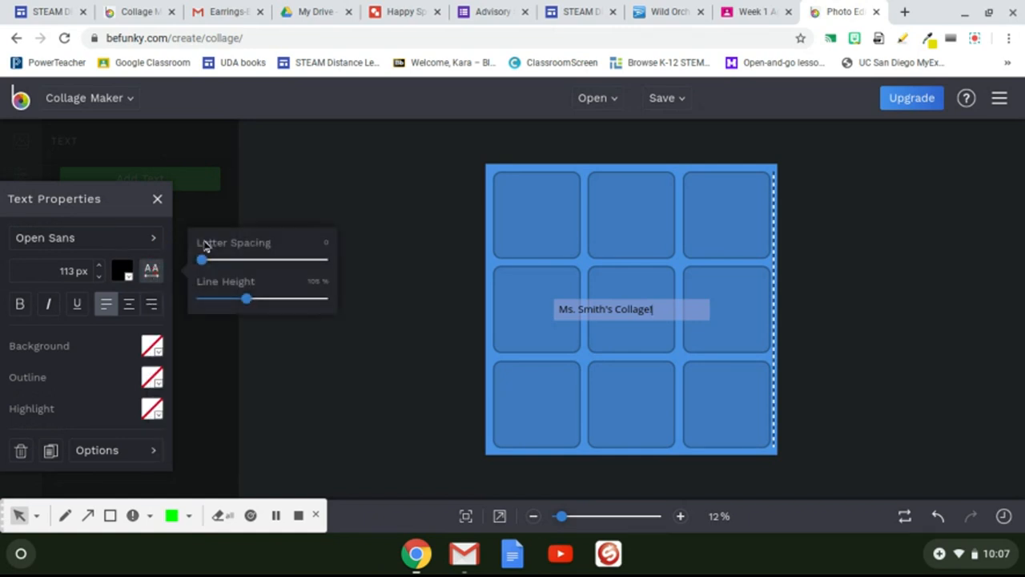
drag(204, 265, 218, 265)
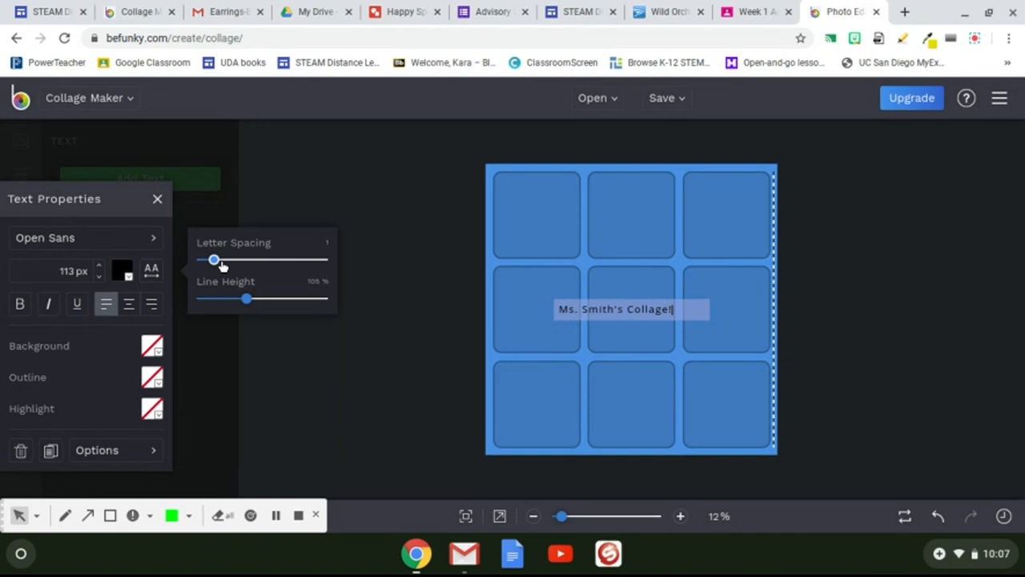
mouse_move(246, 300)
mouse_down()
mouse_move(290, 302)
mouse_move(252, 300)
mouse_up()
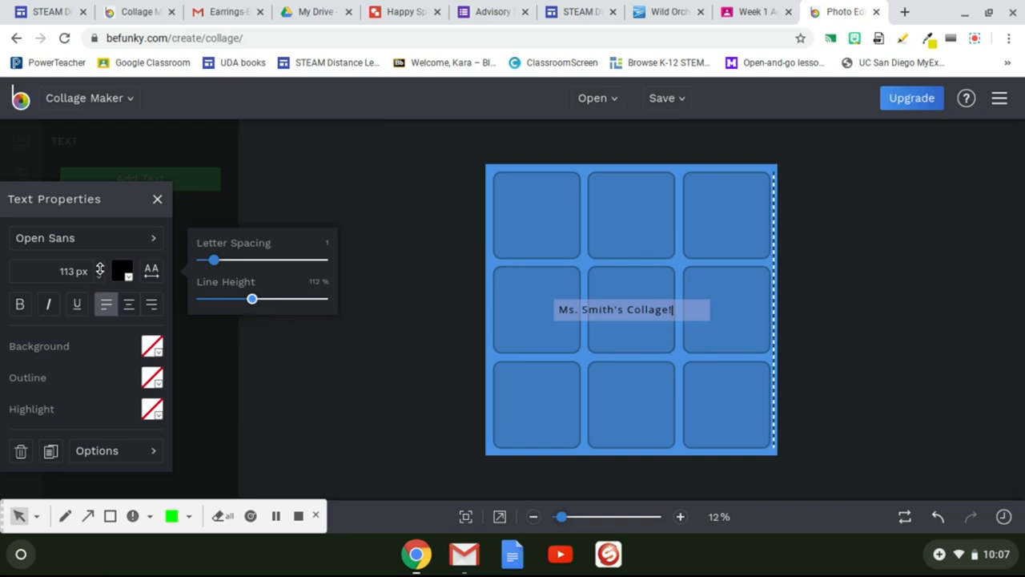
click(96, 272)
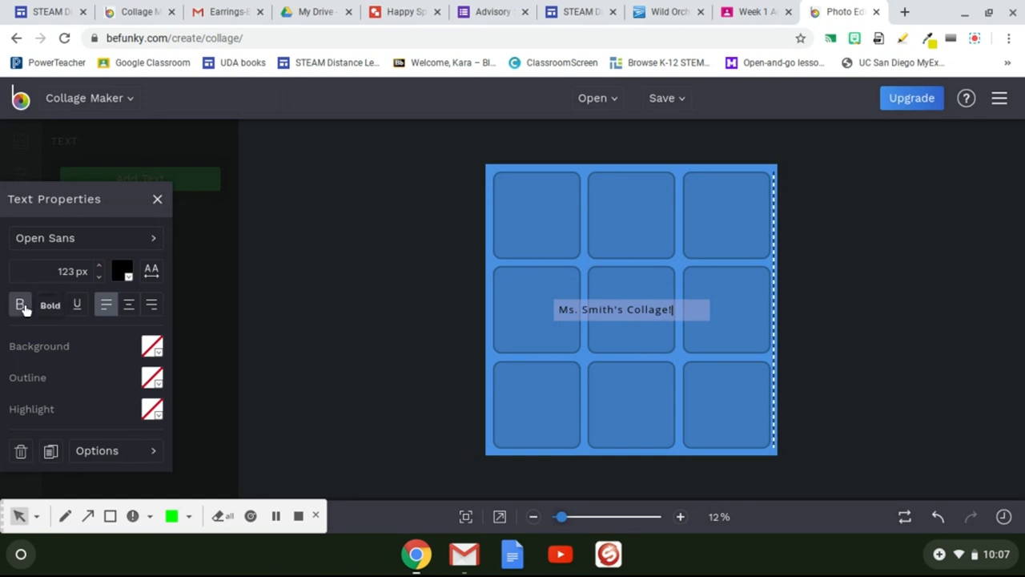
Give the title text a cyan background, #00E7FF
click(157, 352)
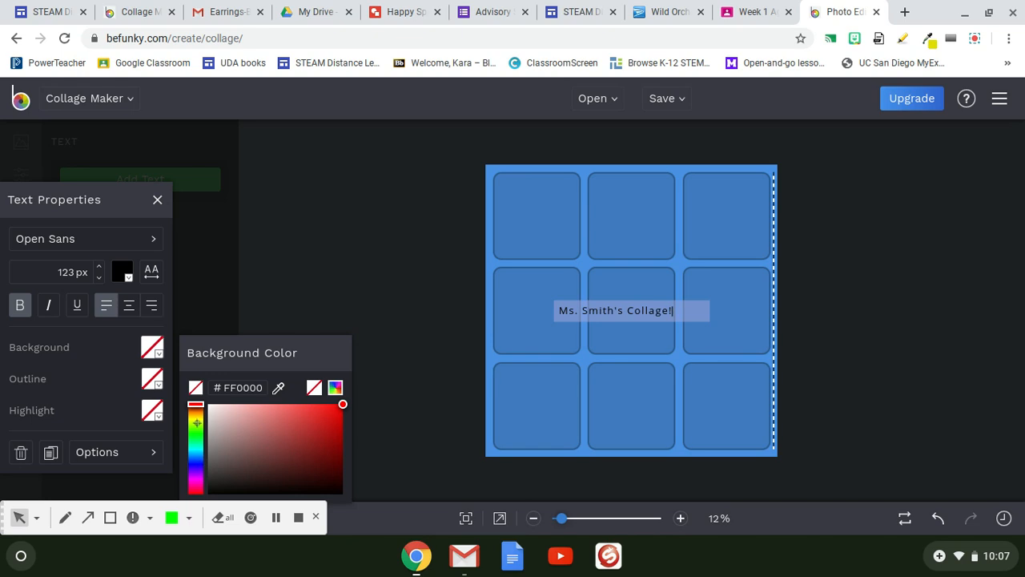
click(195, 448)
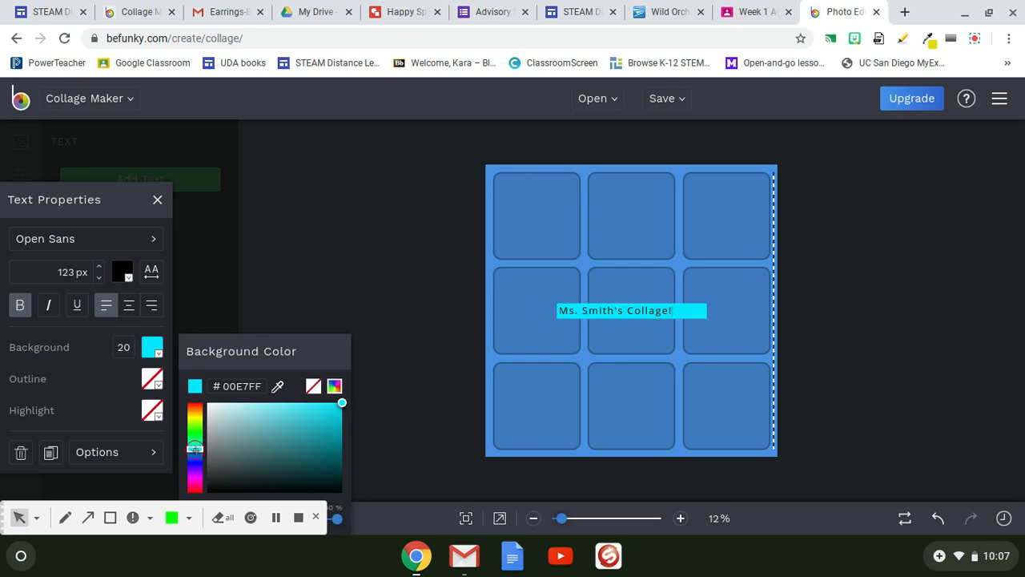
click(102, 378)
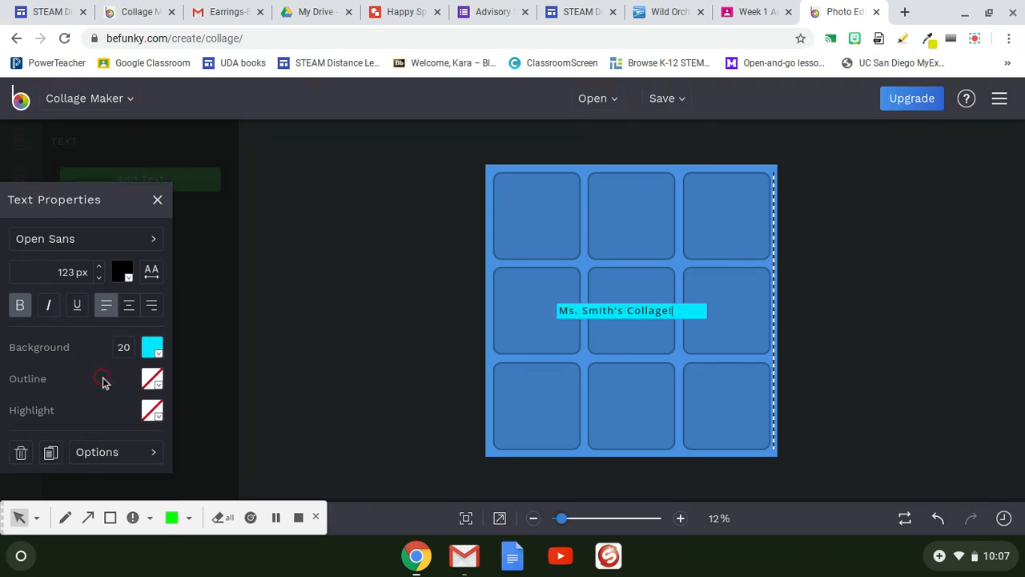
Try to give the title text a green outline, #00FF4E, and deselect the text
click(154, 381)
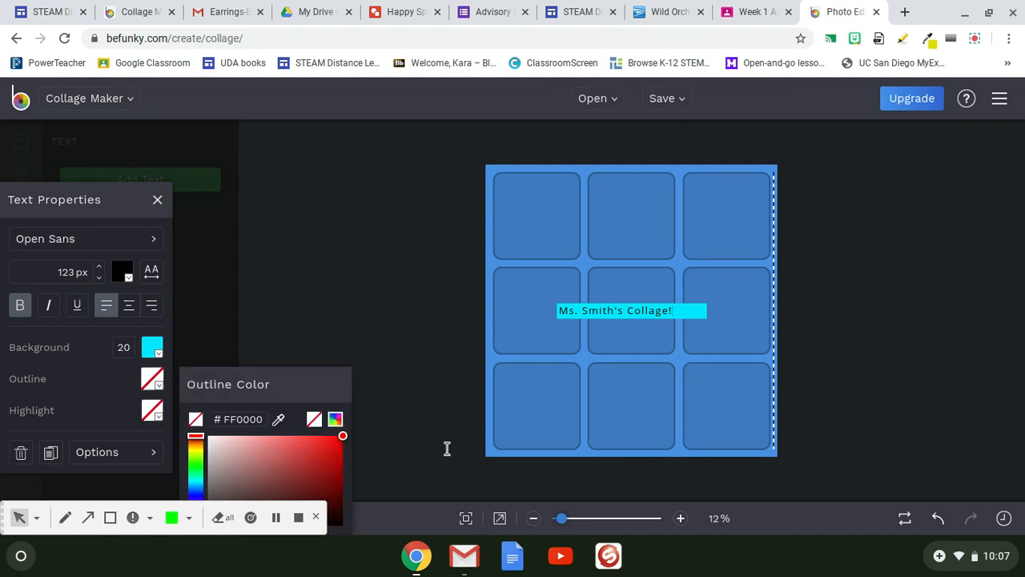
click(196, 468)
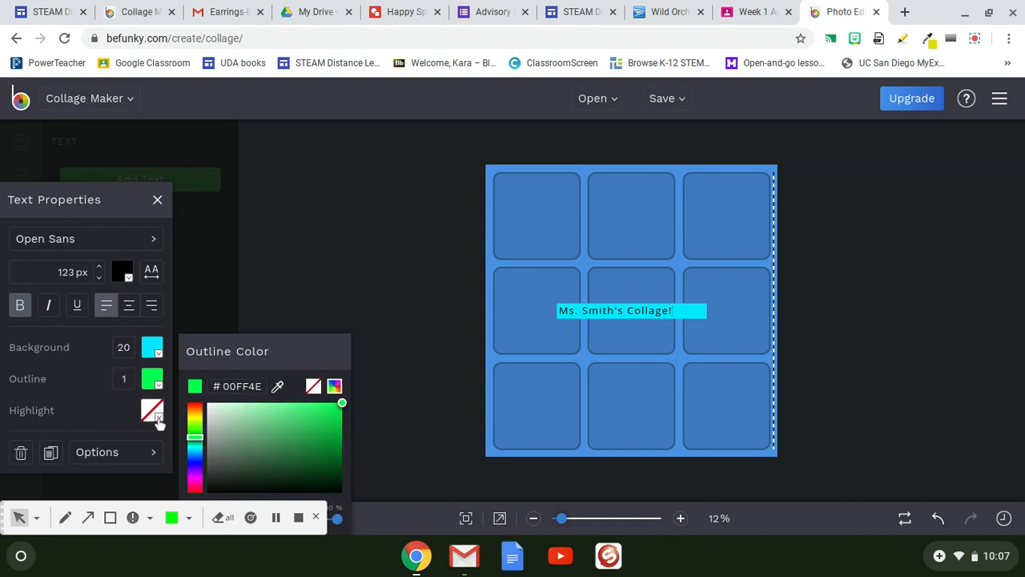
click(395, 378)
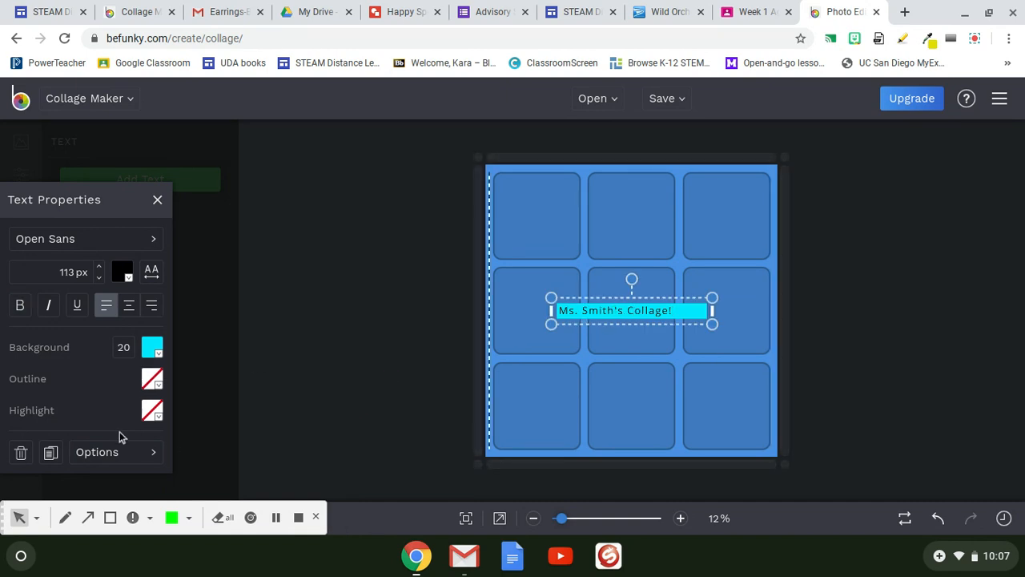
Center the title text within its box and move it to the top edge of the collage
click(131, 308)
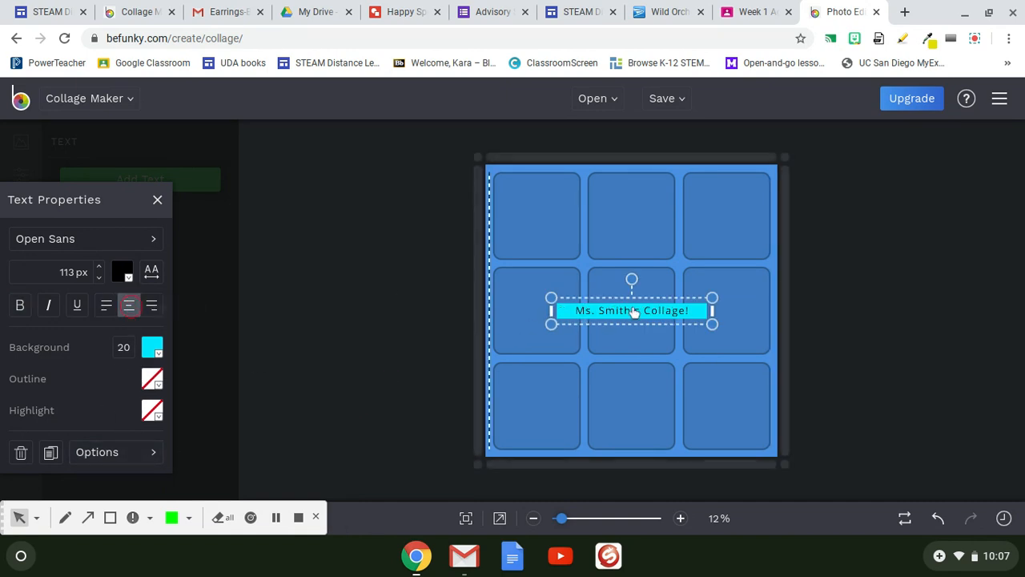
click(852, 297)
drag(641, 315, 642, 177)
click(877, 307)
Place the cactus photo from the image manager into the left cell of the collage's middle row
click(21, 135)
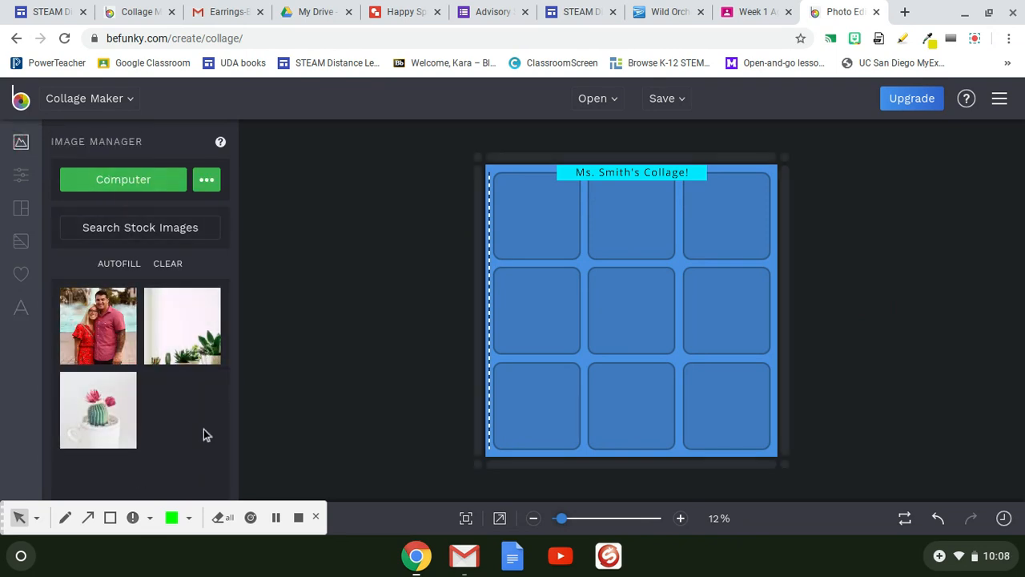
drag(140, 371, 533, 300)
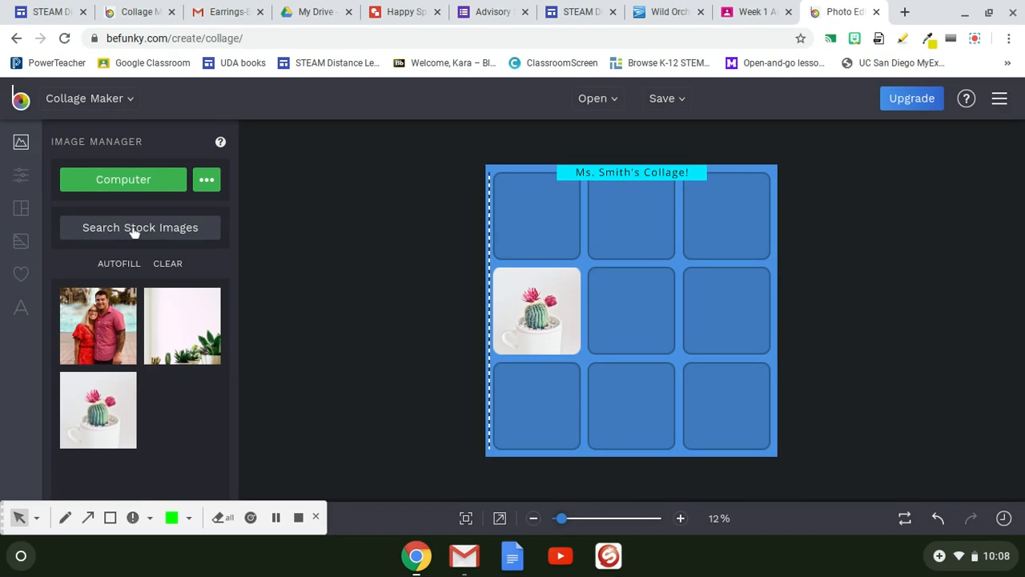
Search the stock image library for Cats and look through the resulting images
click(134, 229)
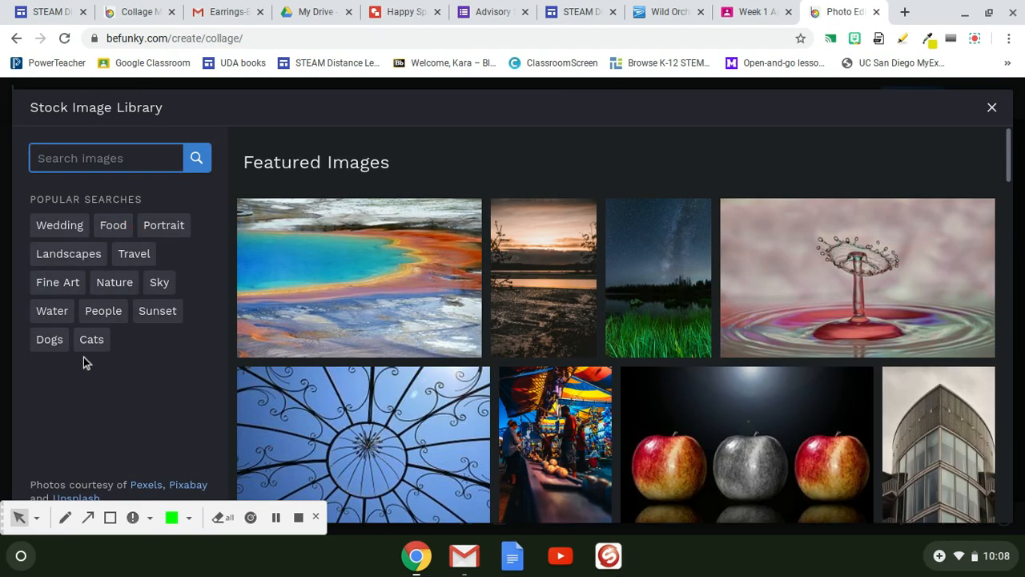
click(92, 340)
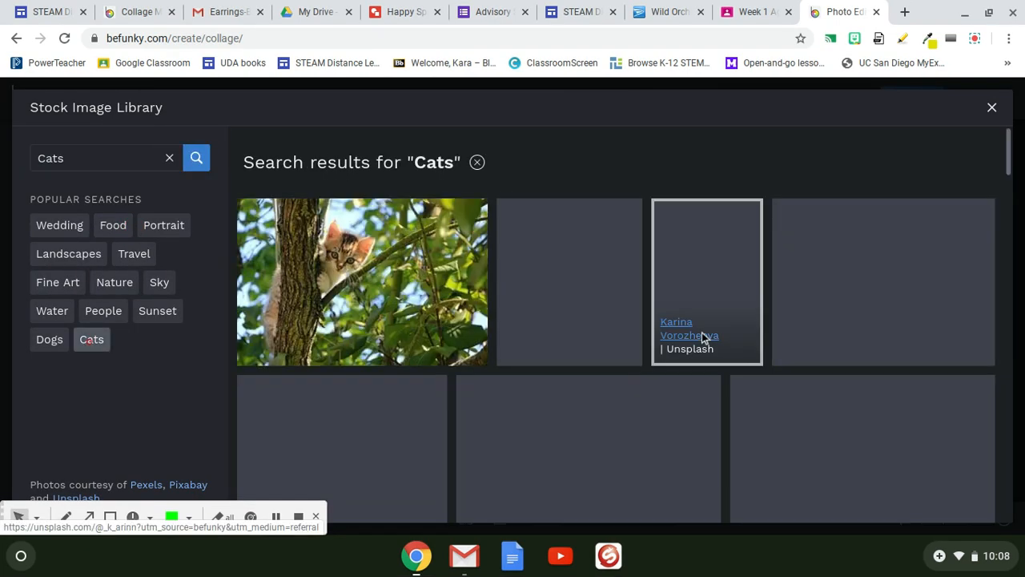
scroll(701, 331, down, 5)
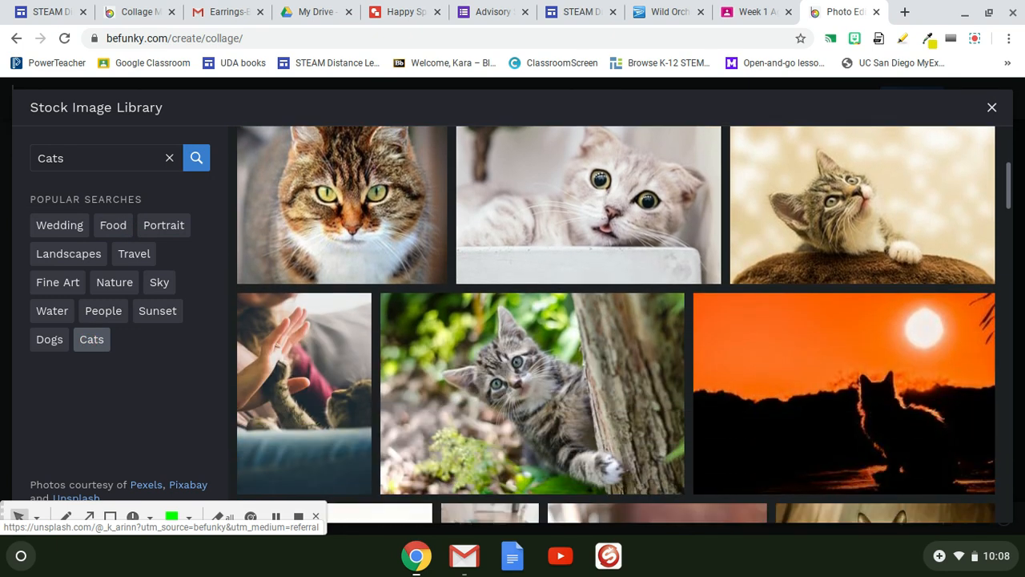
scroll(617, 324, down, 5)
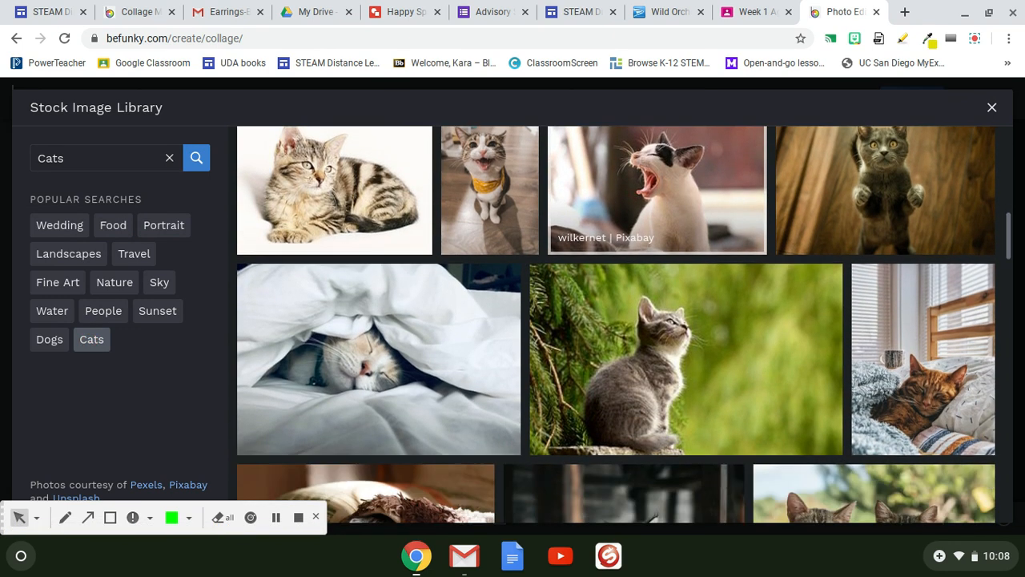
scroll(740, 174, down, 6)
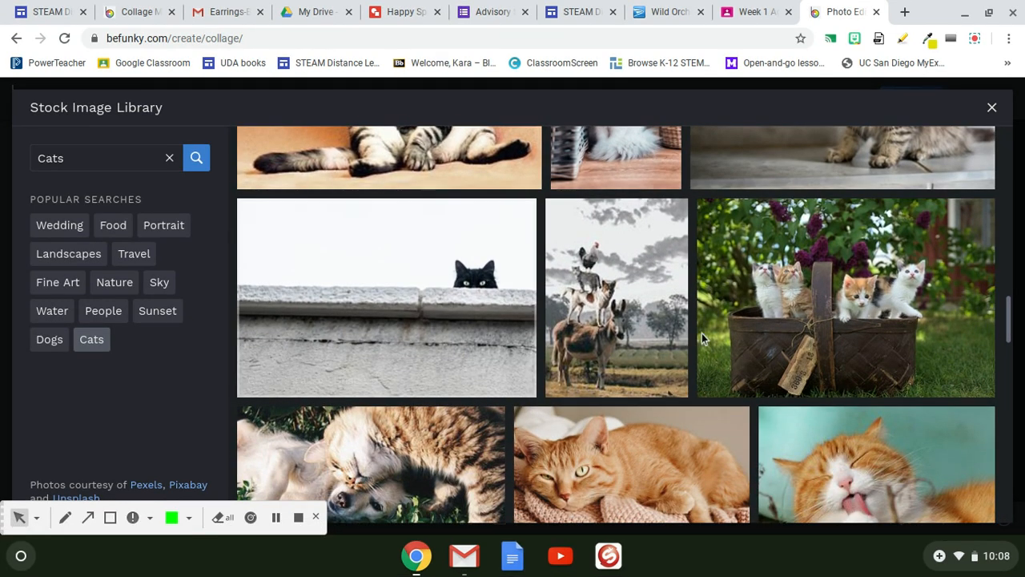
scroll(707, 339, down, 7)
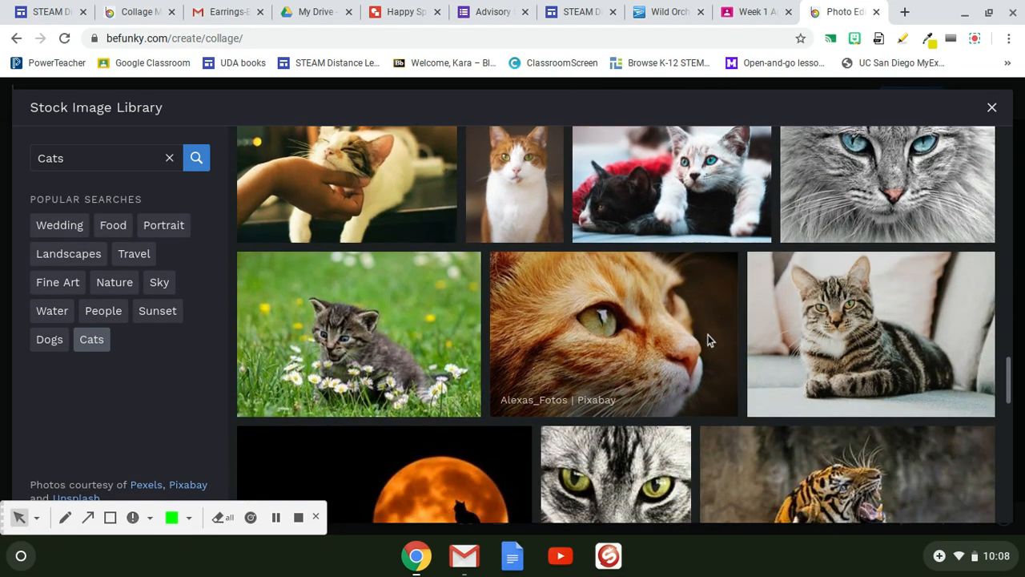
scroll(708, 362, down, 4)
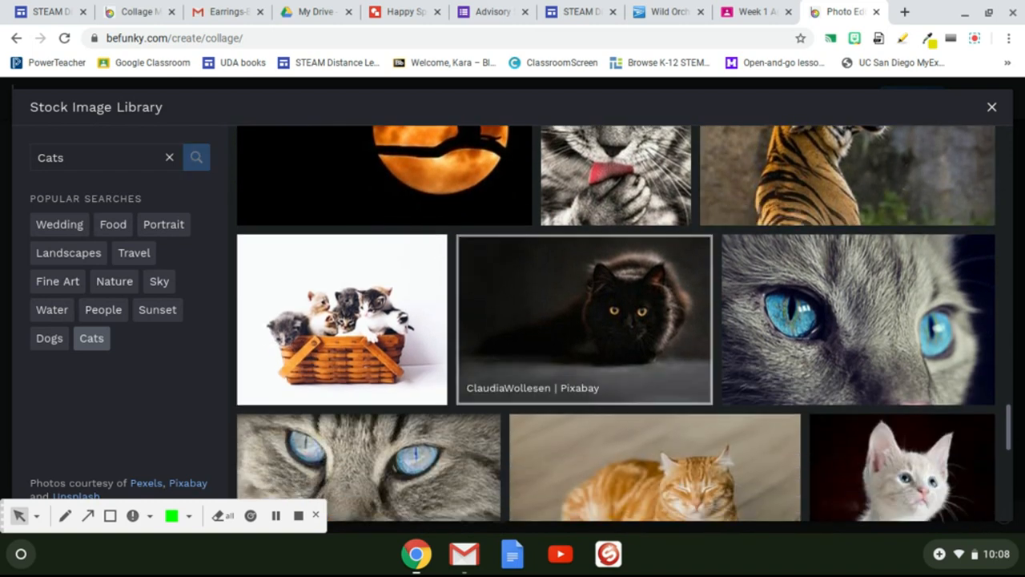
scroll(754, 368, down, 6)
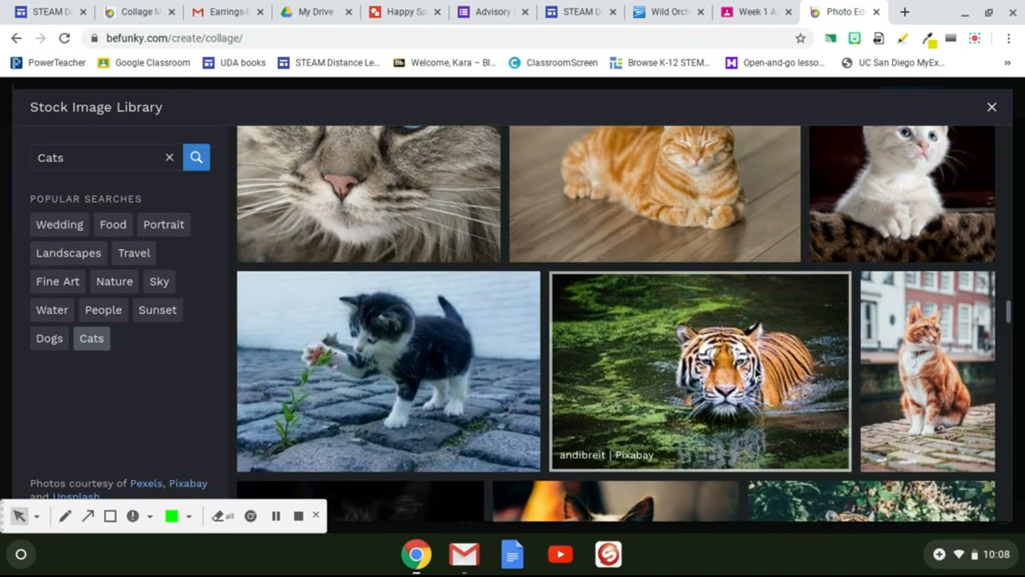
scroll(754, 372, down, 5)
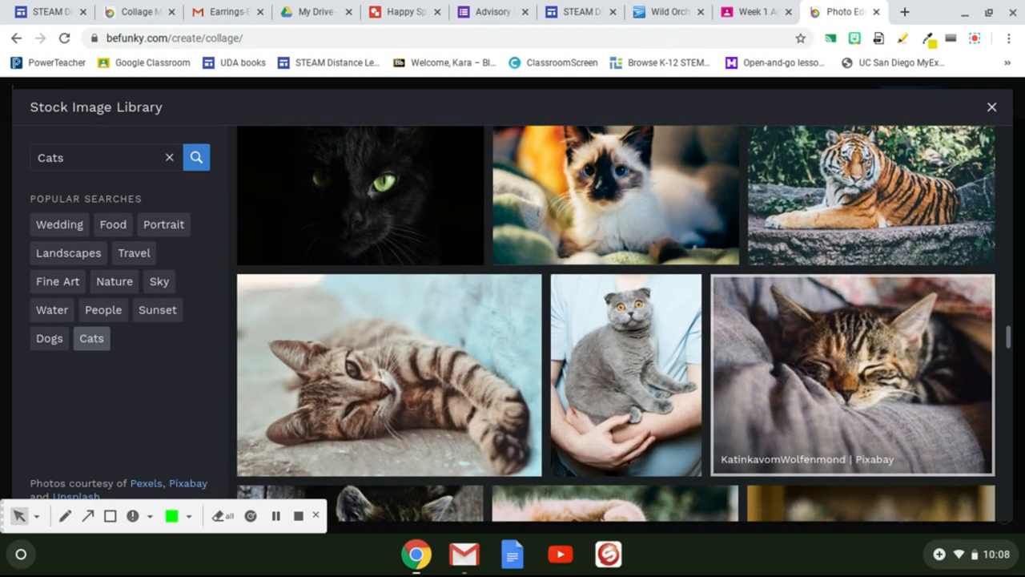
Pick the photo of the cat wearing large glasses from the stock library's Cats results
scroll(768, 336, down, 6)
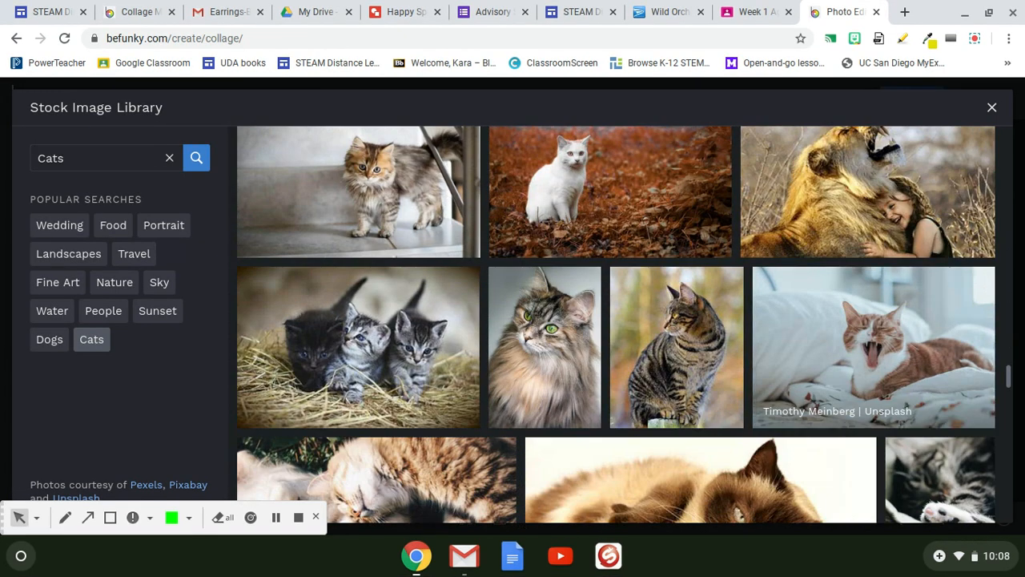
scroll(769, 336, down, 6)
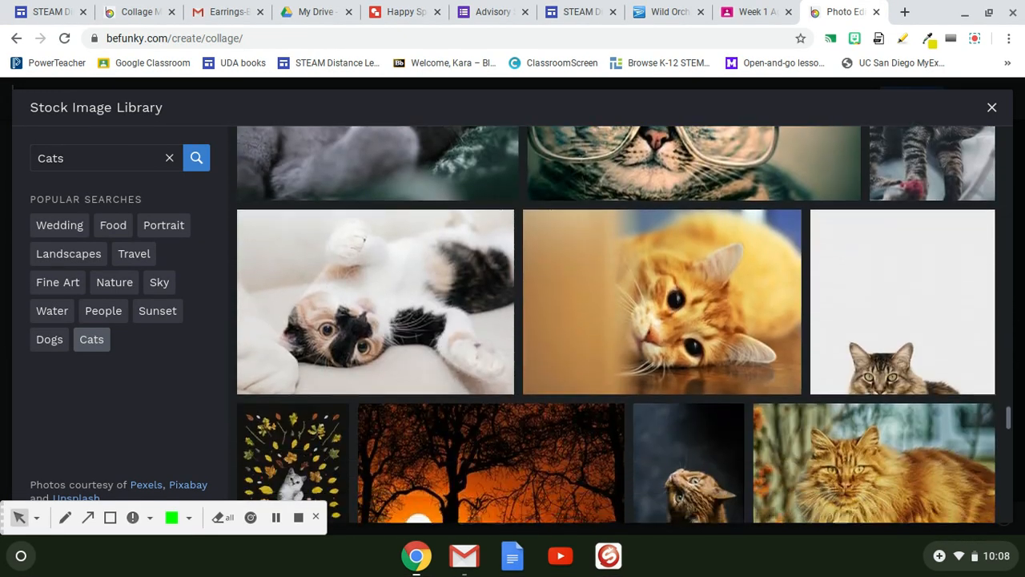
scroll(704, 253, up, 2)
click(704, 253)
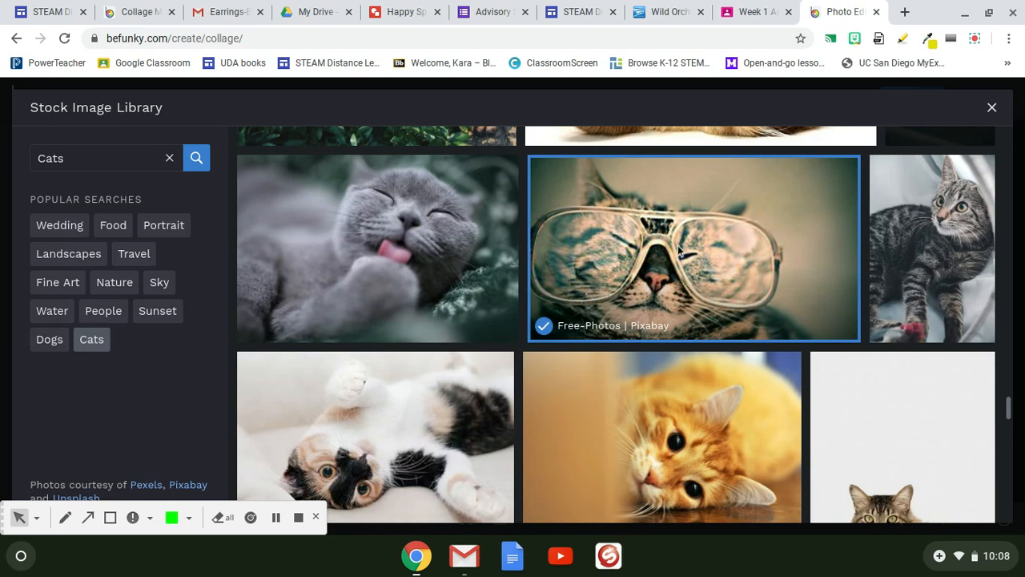
Switch the stock image search to Food and pick the mixed berries photo and the halved avocado on a pink background
drag(82, 161, 46, 159)
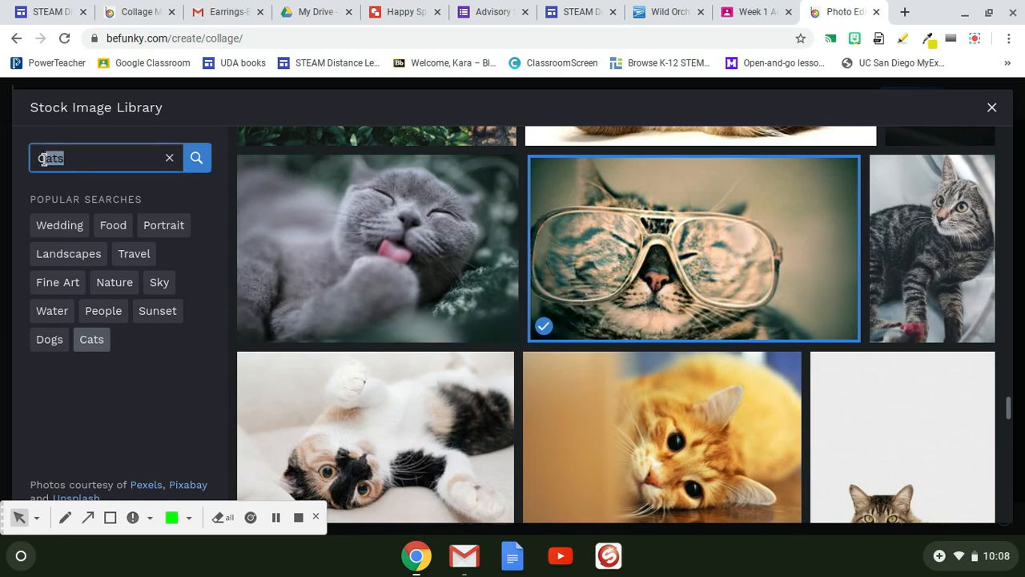
click(115, 227)
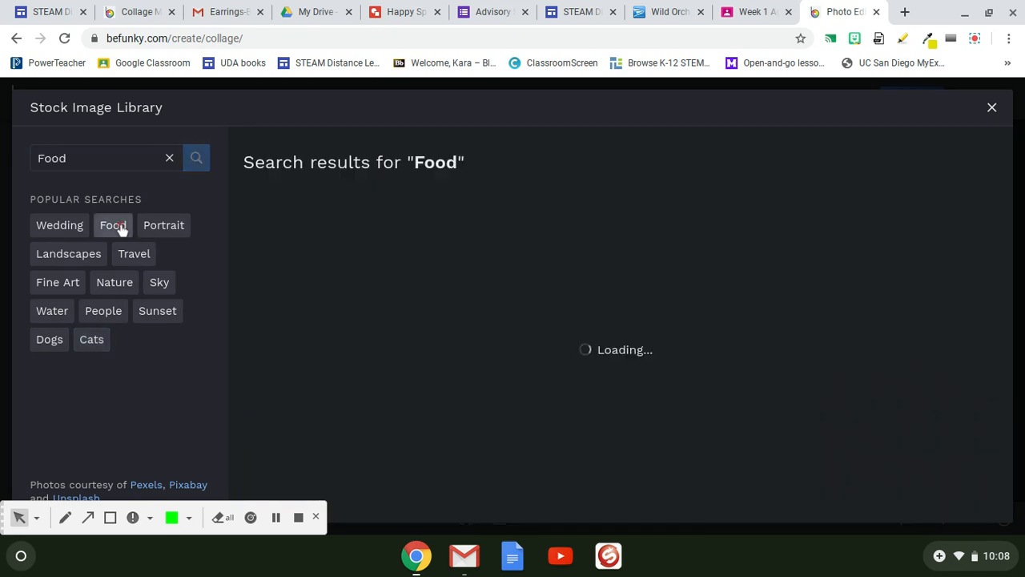
scroll(730, 302, down, 3)
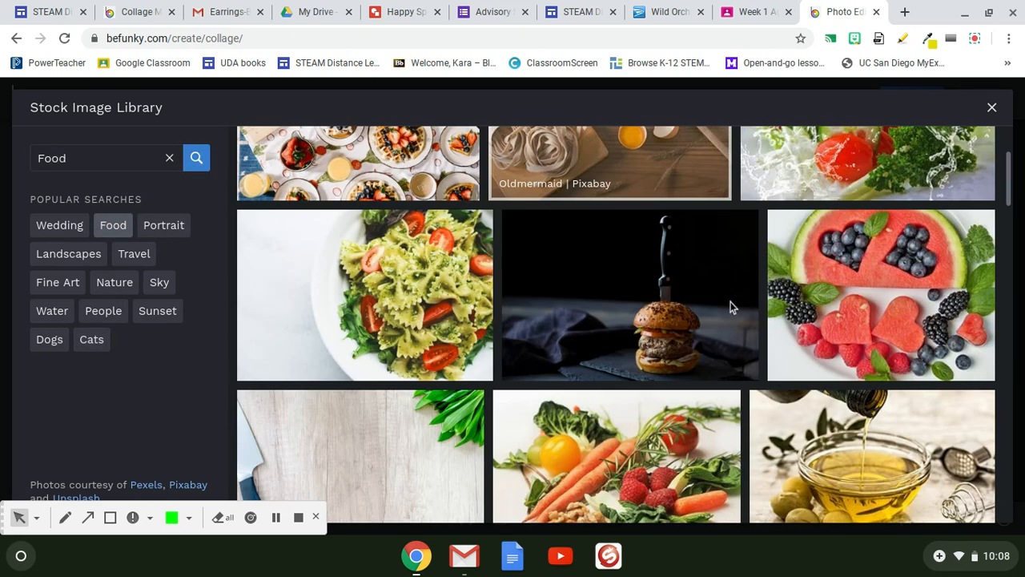
scroll(730, 304, down, 5)
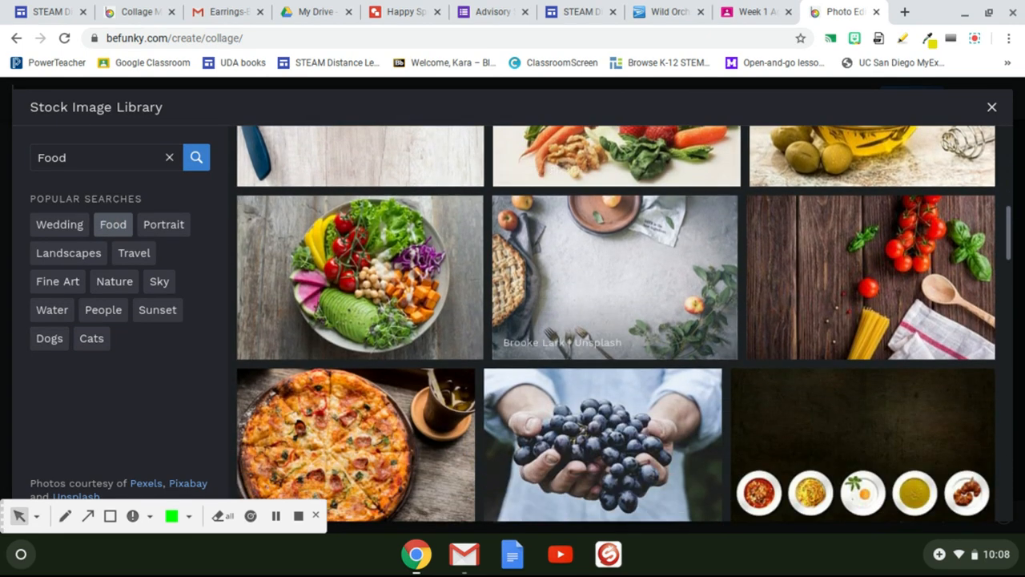
scroll(617, 324, down, 5)
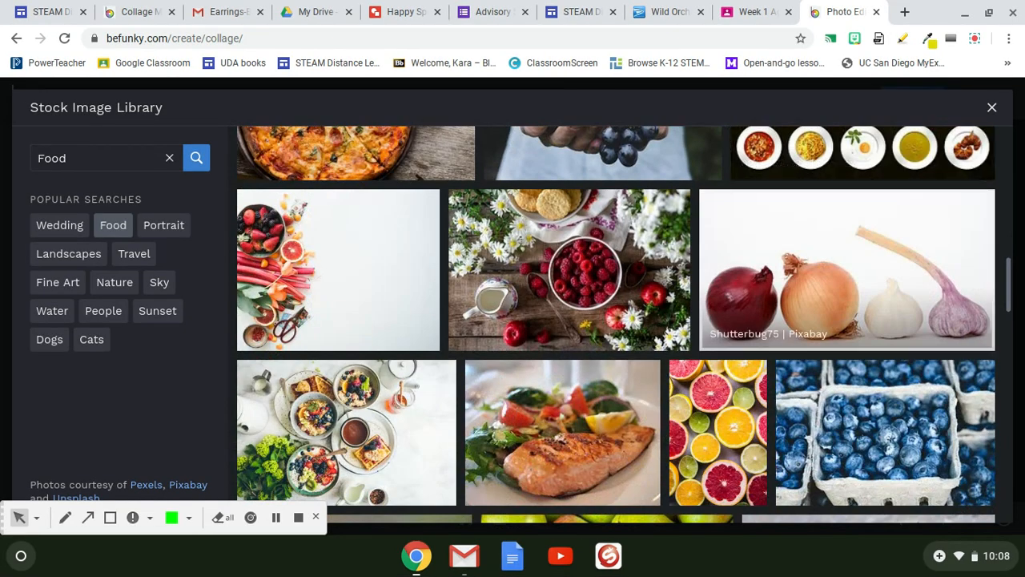
scroll(720, 273, down, 3)
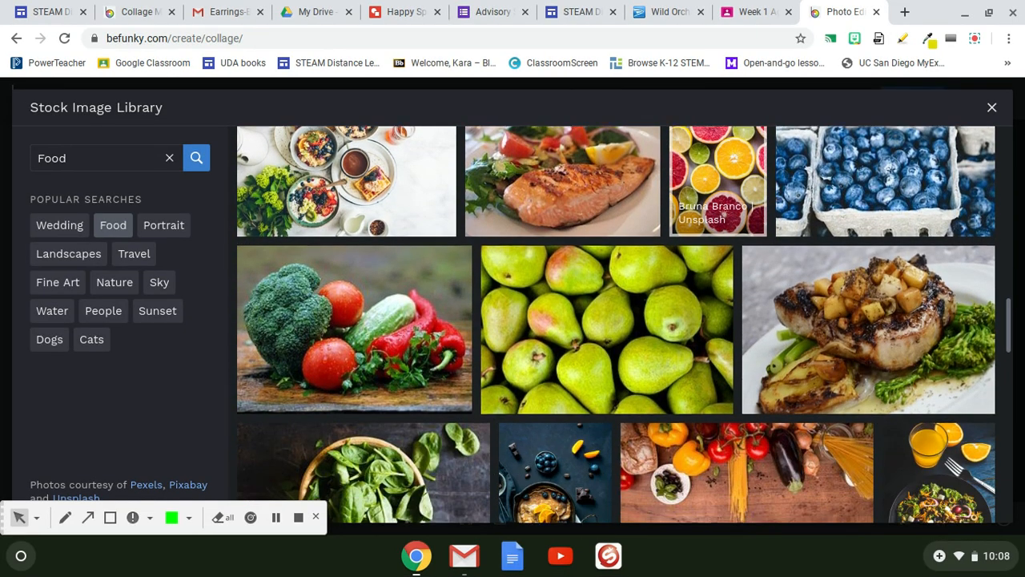
scroll(680, 264, down, 3)
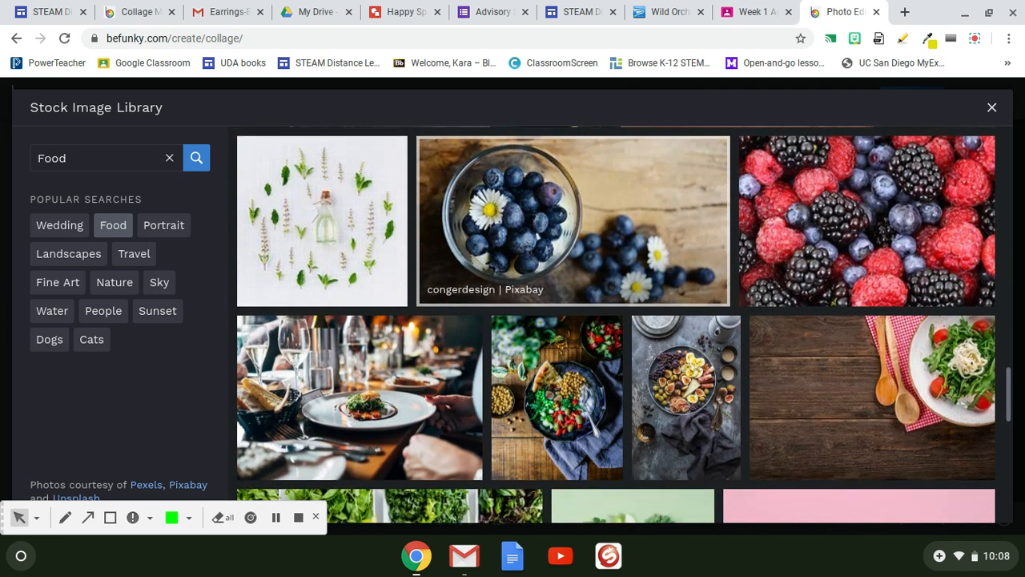
click(870, 226)
scroll(869, 223, down, 4)
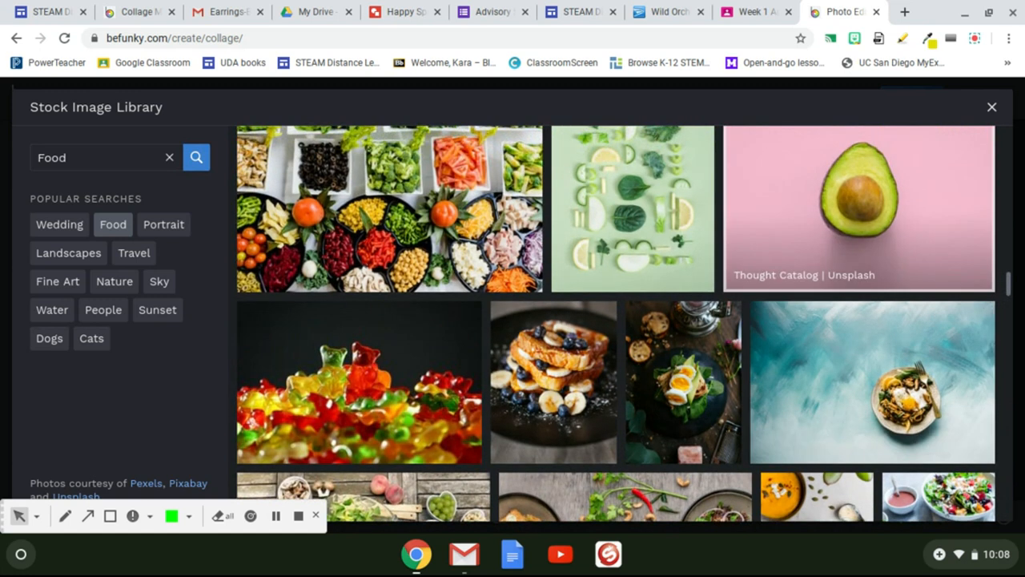
click(868, 219)
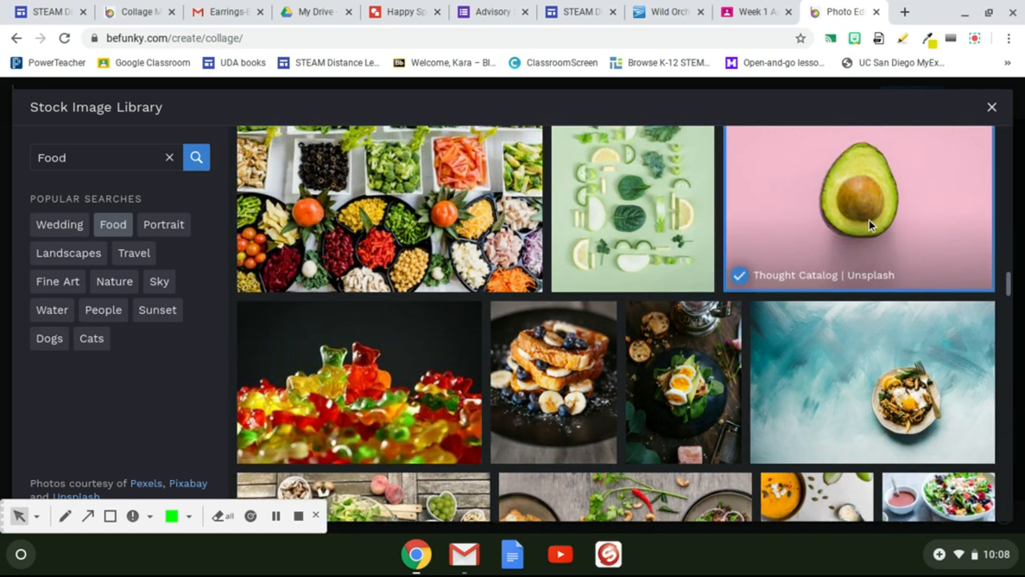
Look through more Food images and search the stock library for mashed potatoes
scroll(868, 220, down, 2)
scroll(869, 219, down, 8)
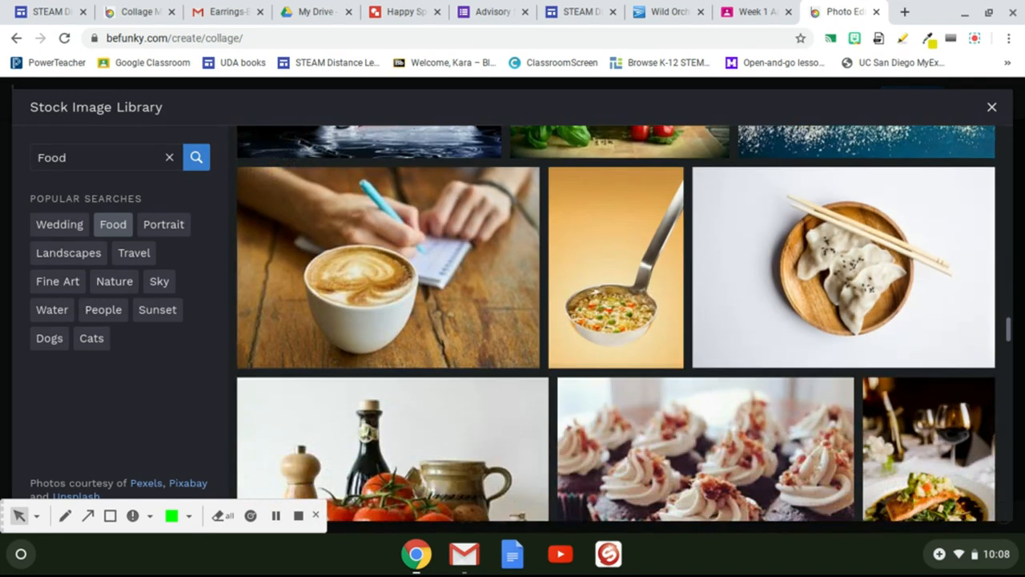
scroll(869, 220, down, 9)
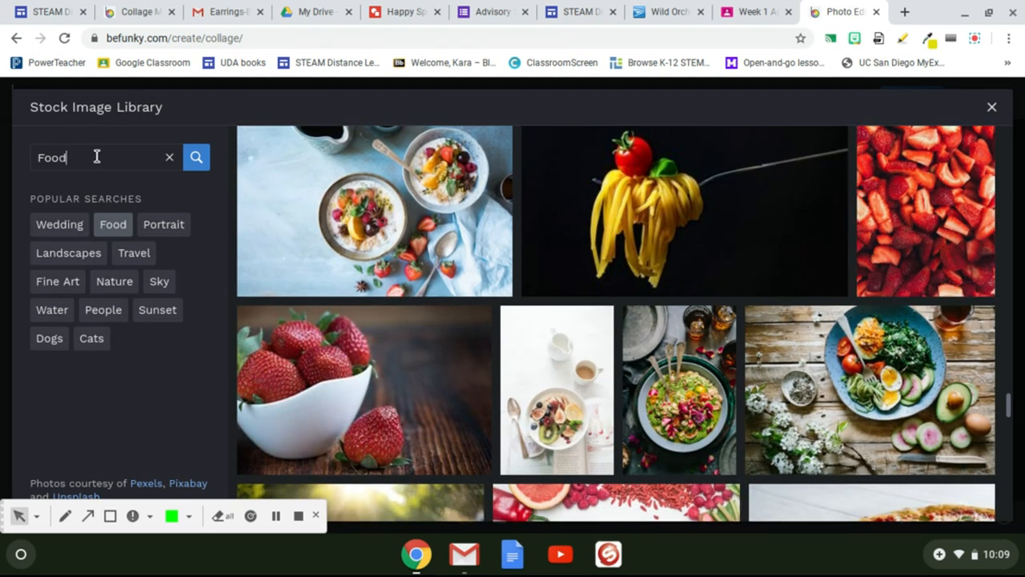
drag(96, 157, 42, 155)
text(f)
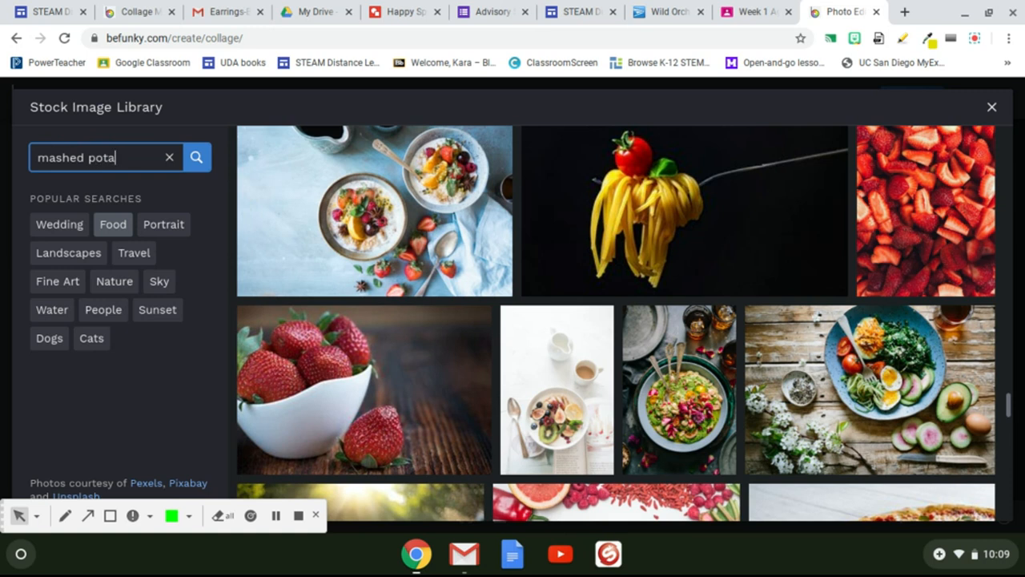
text(es)
key(Return)
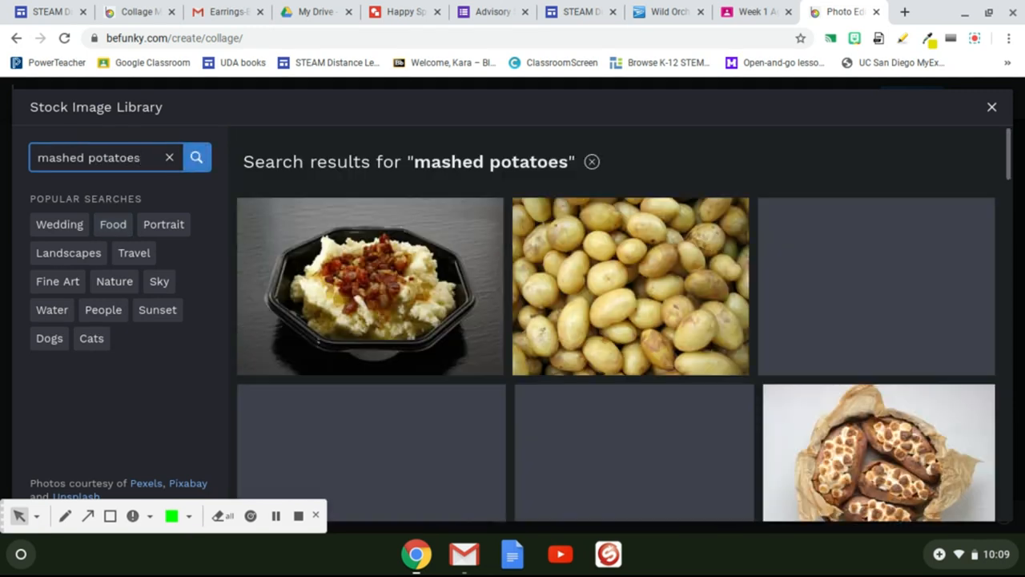
Pick the photo of smooth mashed potatoes in a plain white dish on black and close the stock library
scroll(720, 203, down, 1)
scroll(720, 203, down, 7)
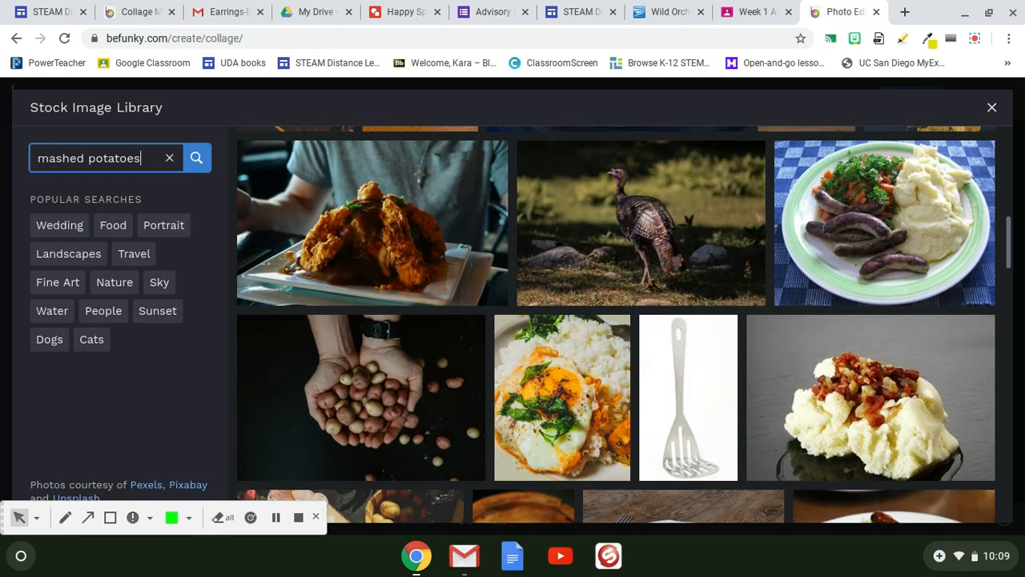
scroll(689, 201, down, 4)
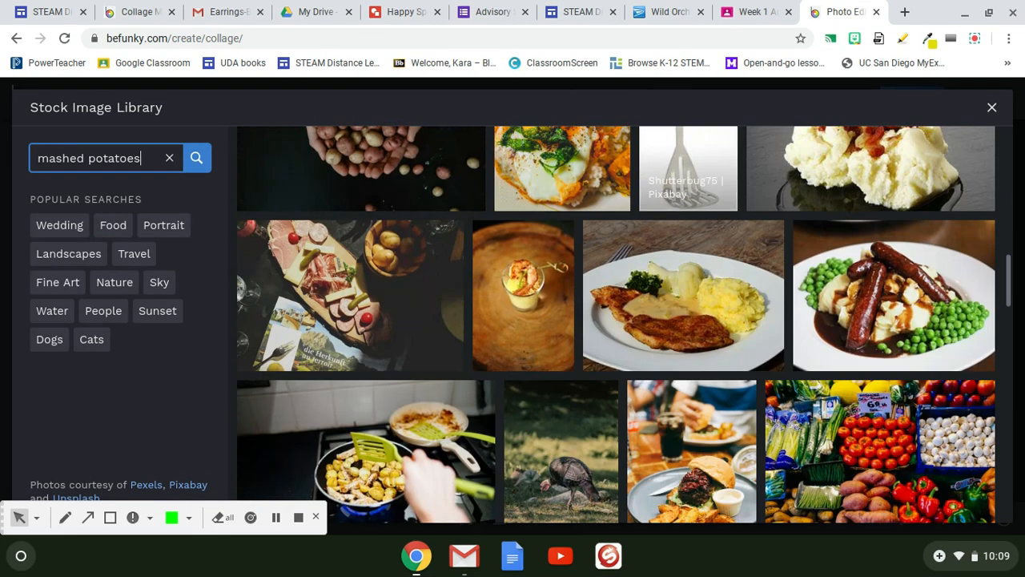
scroll(280, 230, down, 5)
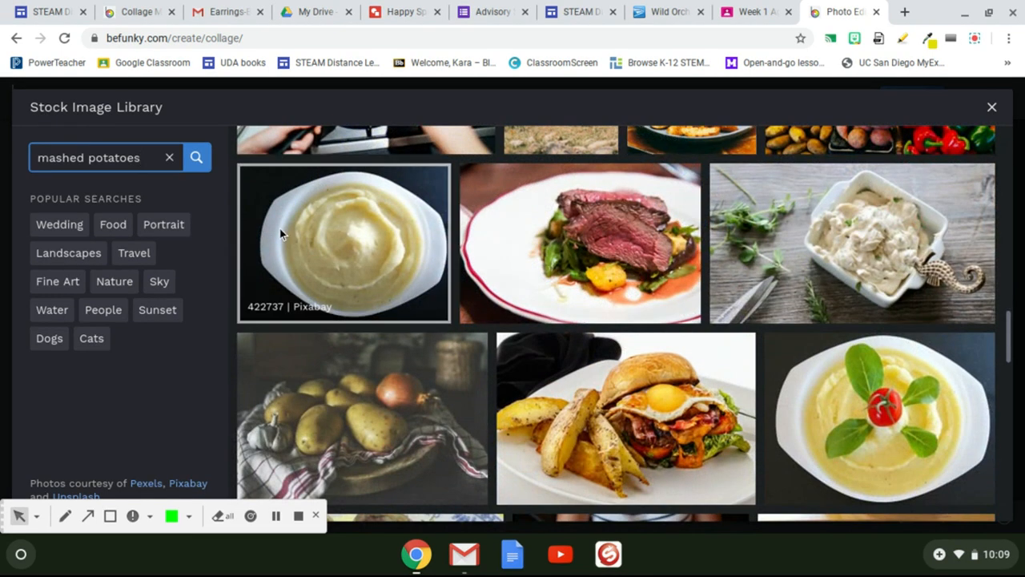
click(279, 228)
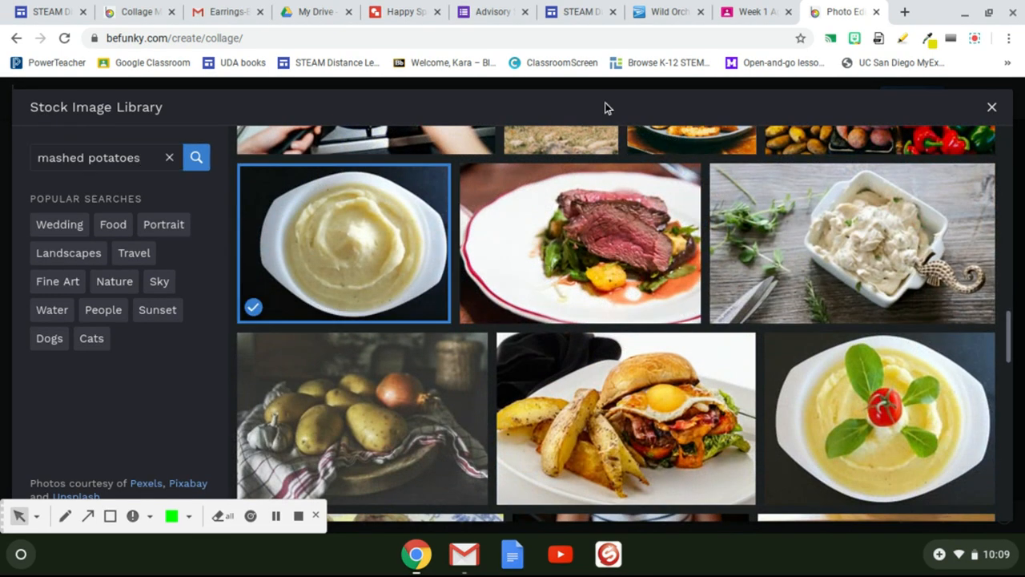
click(991, 108)
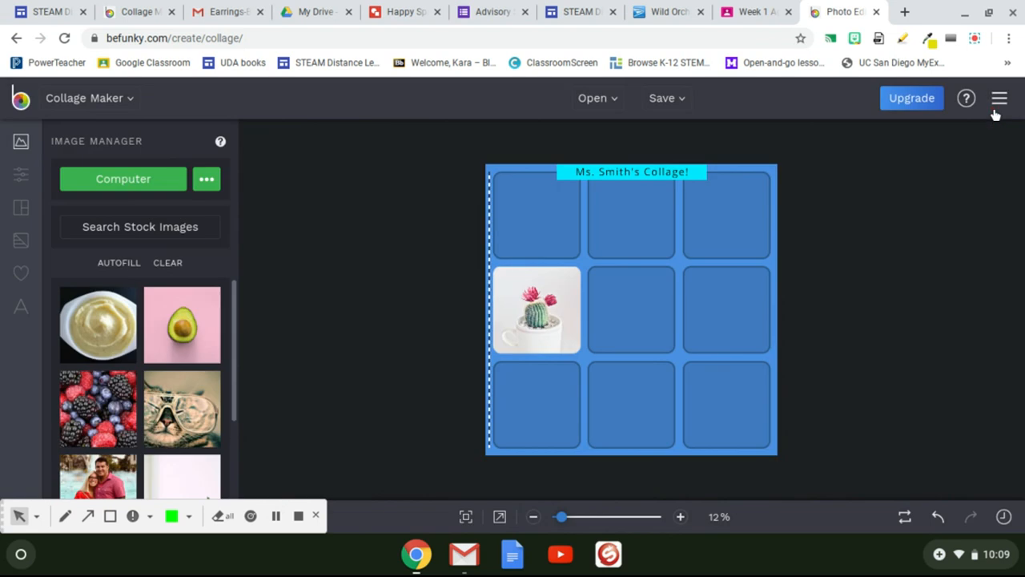
Fill the collage's bottom row from left to right with the avocado, mashed potatoes and mixed berries photos
drag(183, 328, 525, 407)
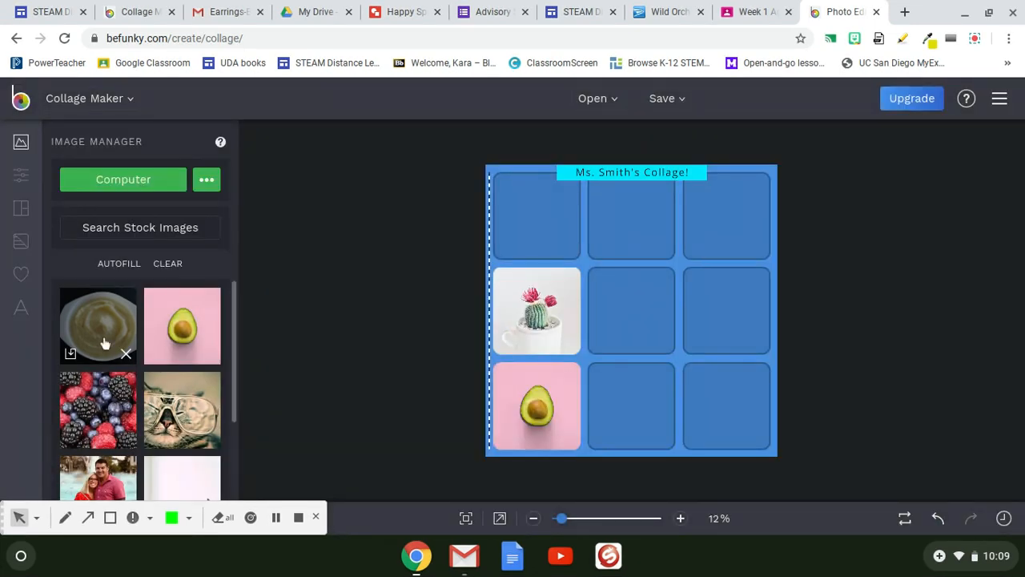
click(104, 342)
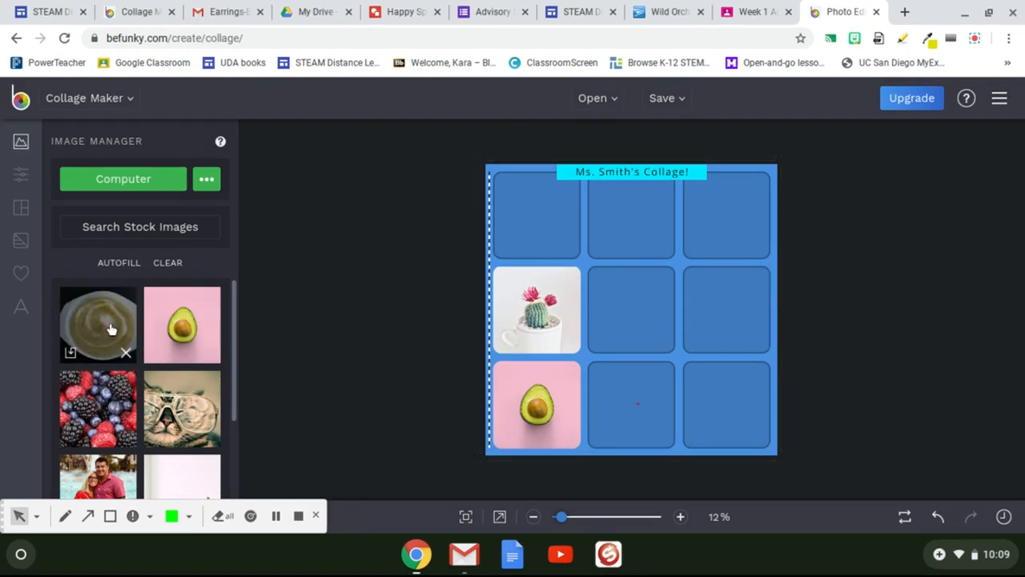
drag(227, 318, 630, 407)
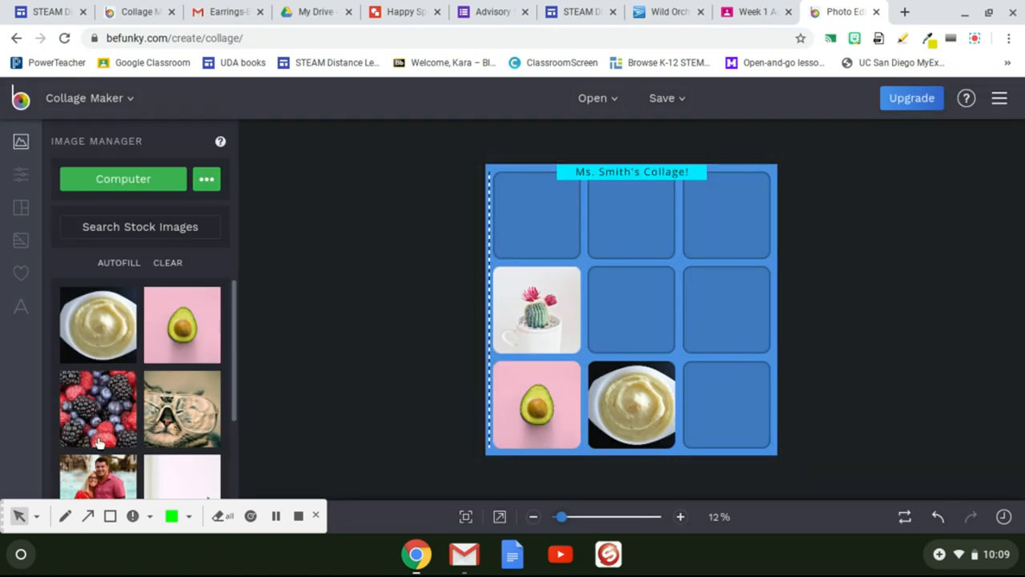
drag(231, 423, 722, 396)
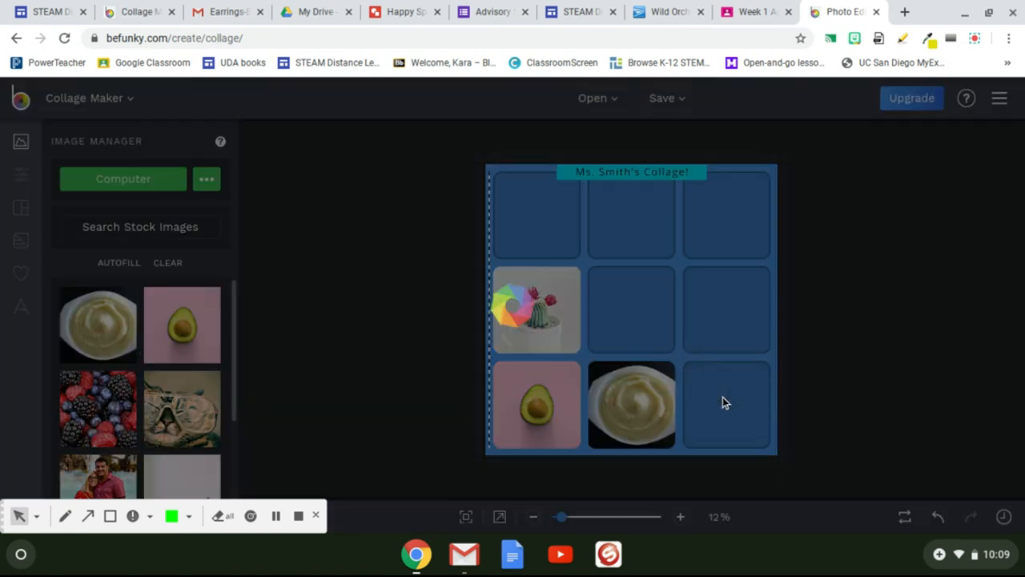
Place the photo of the cat with glasses into the right cell of the collage's middle row
drag(196, 415, 732, 322)
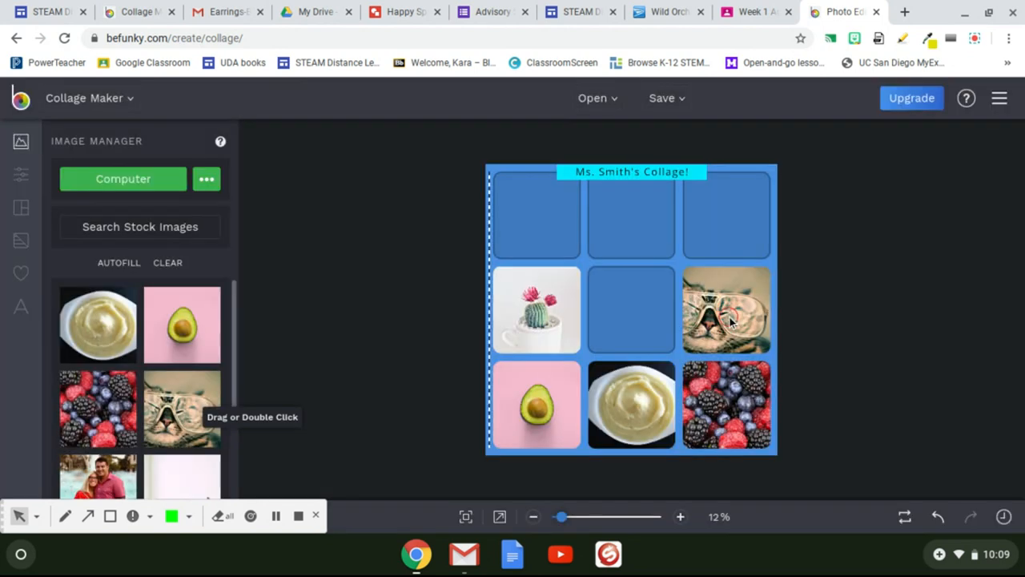
scroll(152, 412, down, 2)
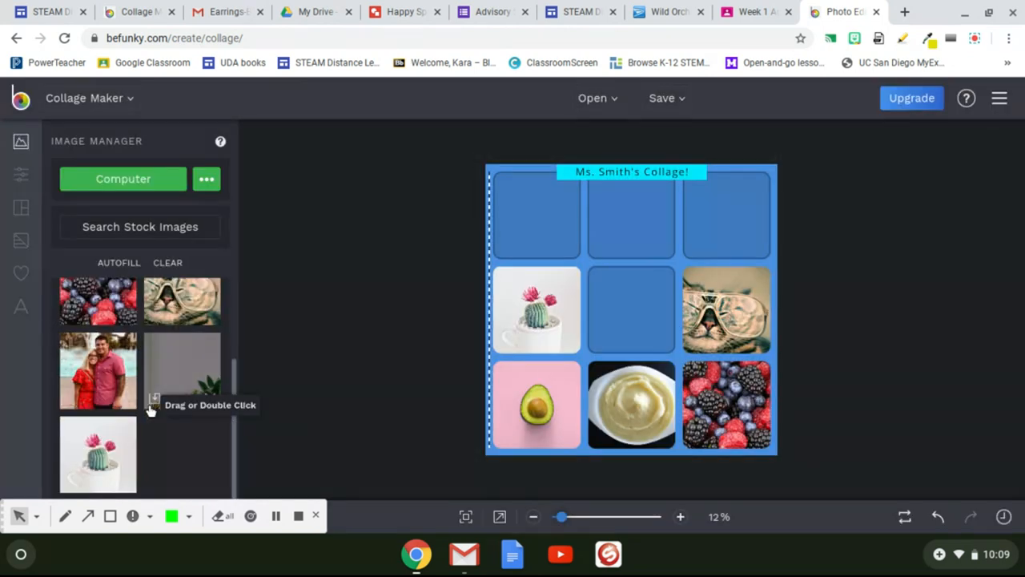
scroll(160, 391, up, 3)
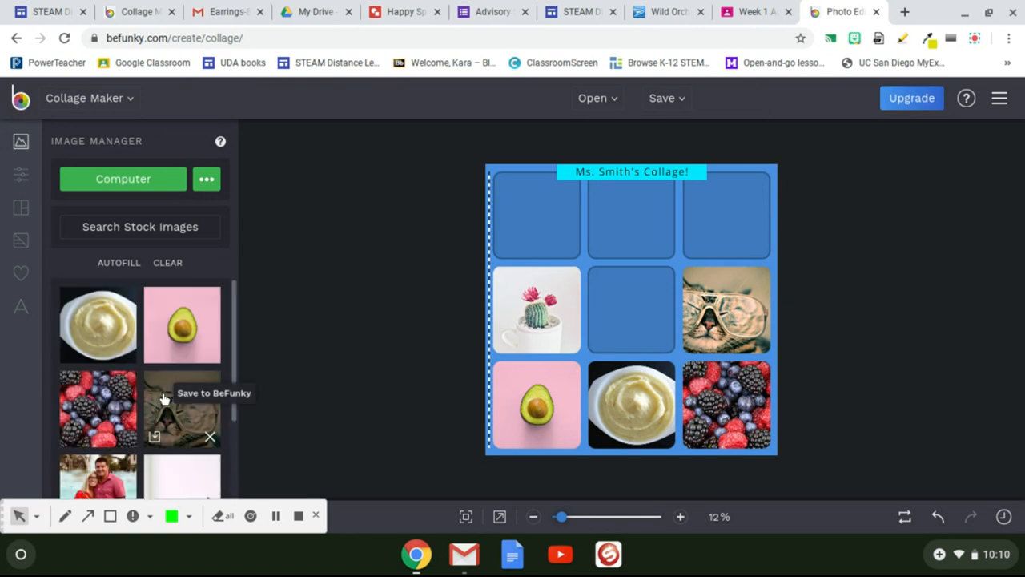
Upload IMG_6028.PNG from My Drive in Google Drive to the collage's image collection
click(163, 182)
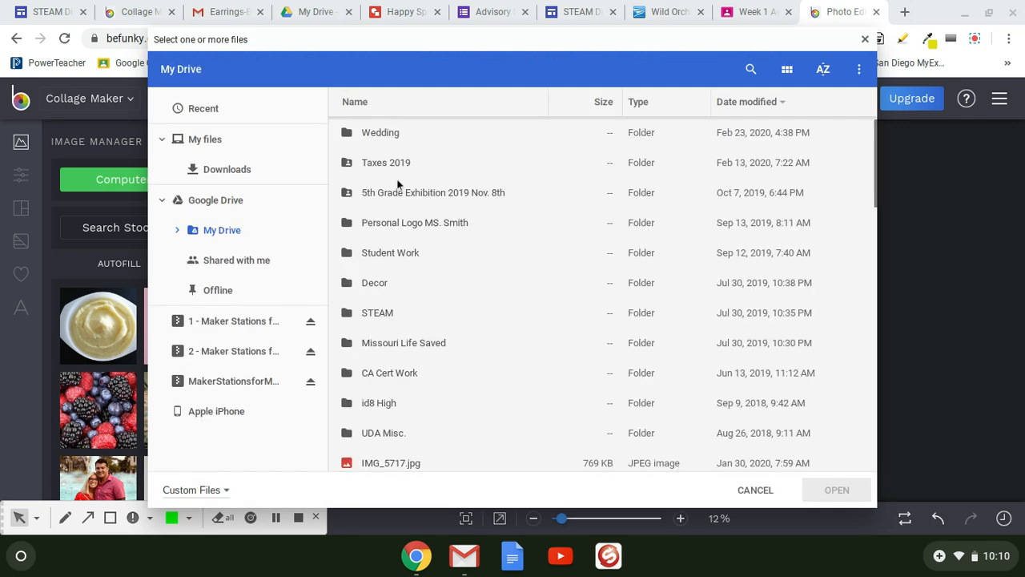
scroll(446, 312, down, 10)
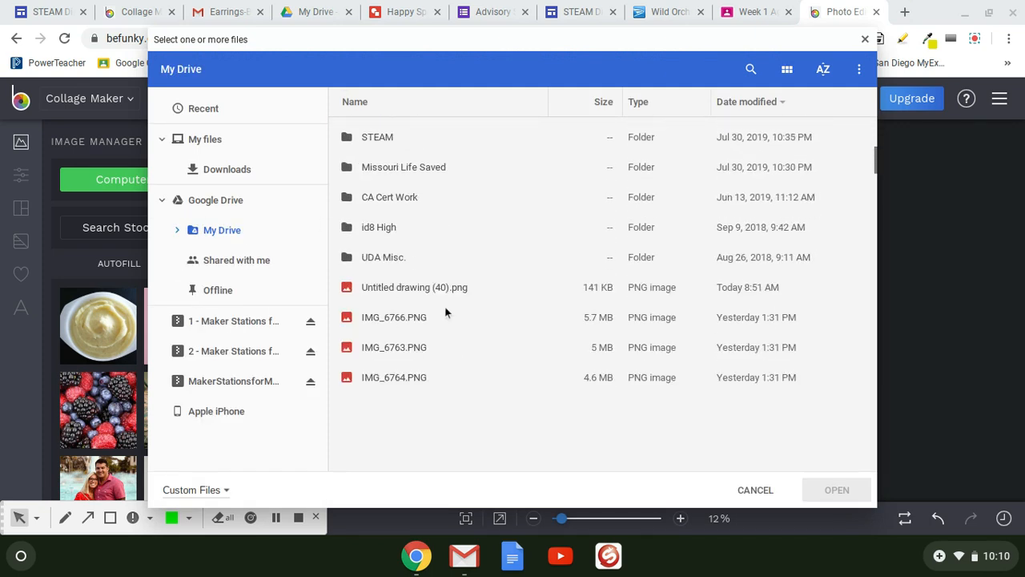
scroll(446, 310, down, 3)
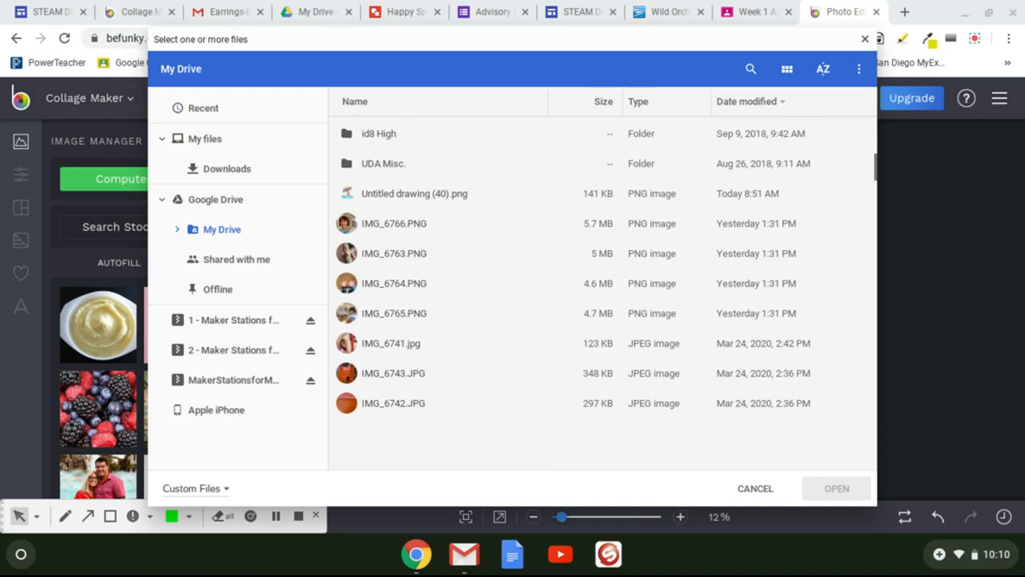
scroll(601, 297, down, 12)
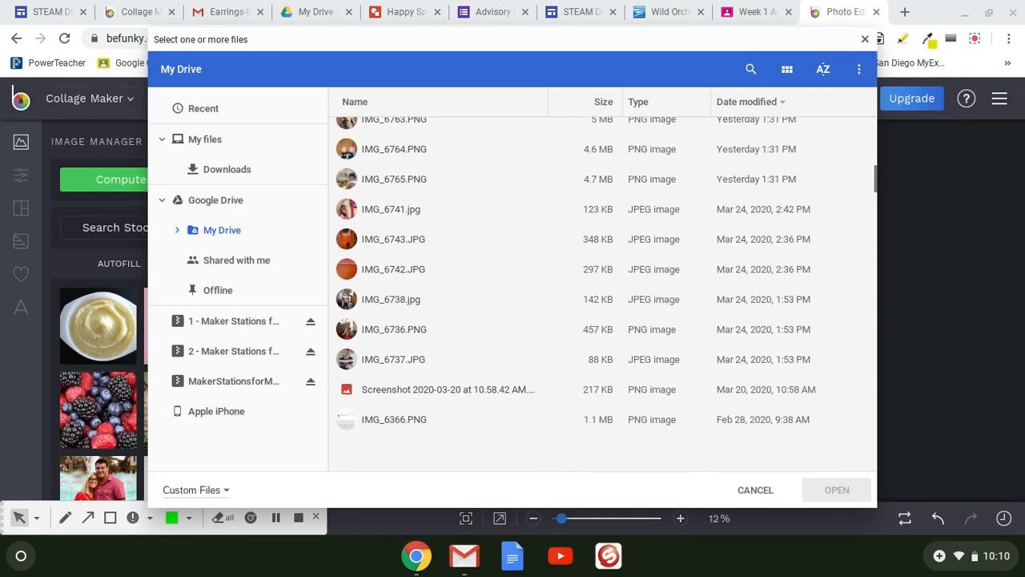
scroll(600, 296, down, 8)
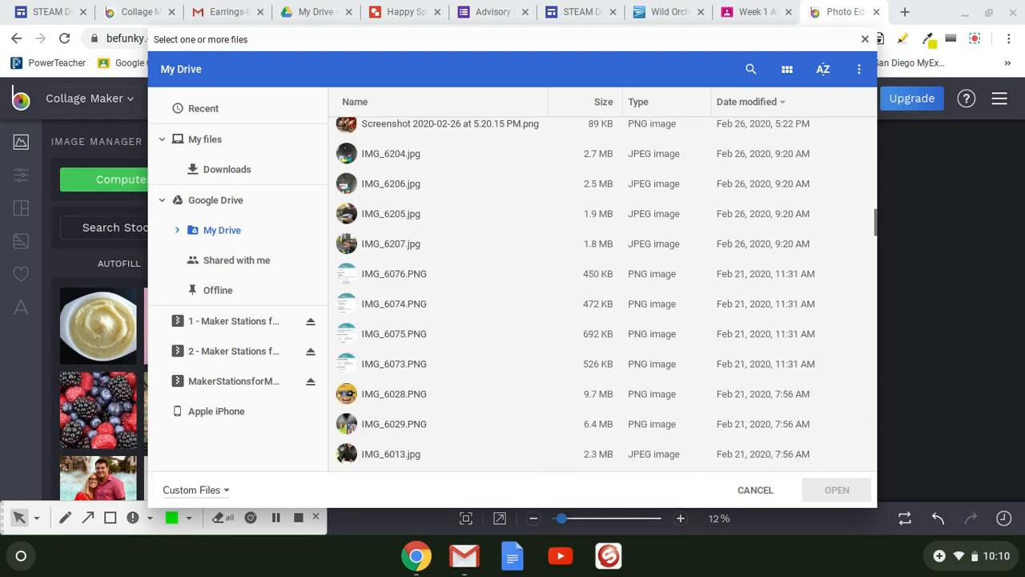
scroll(600, 296, down, 3)
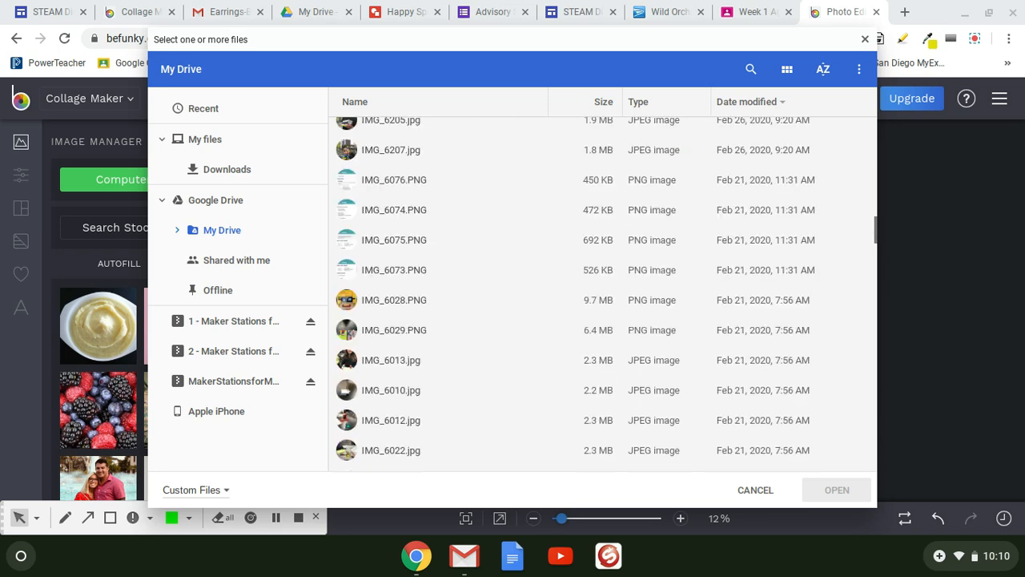
click(392, 306)
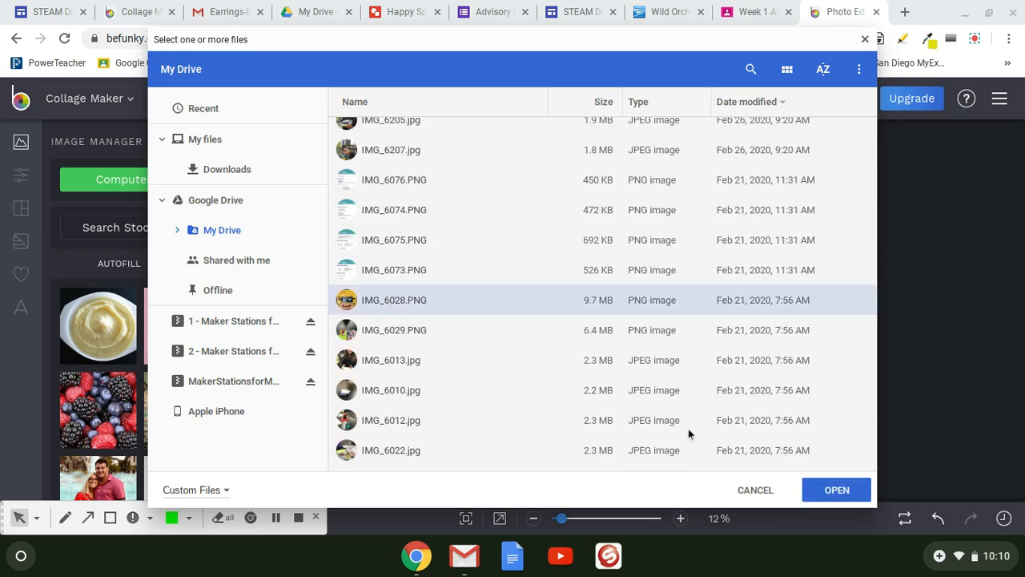
click(836, 490)
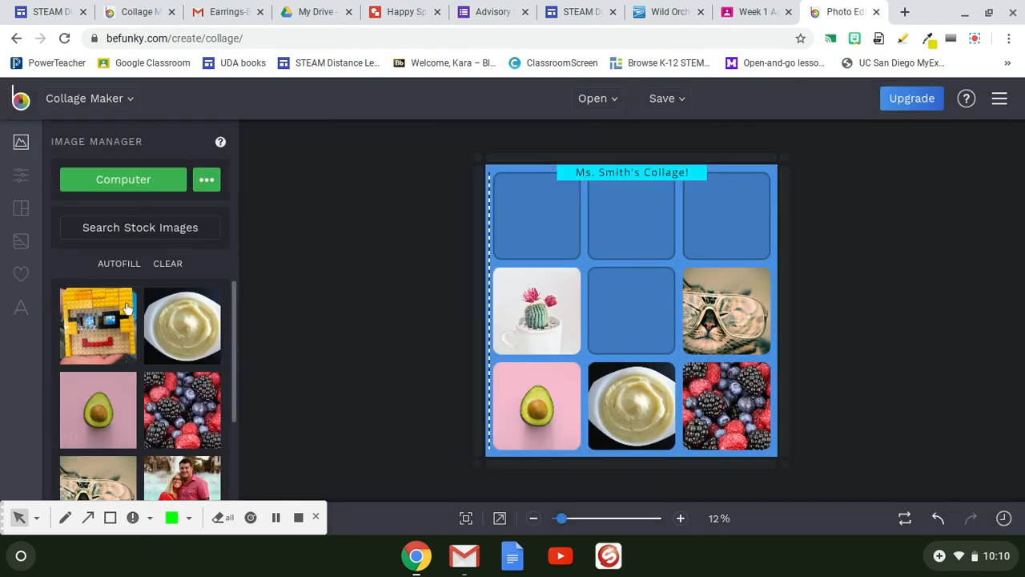
Place the brick-built face photo in the collage's top-left cell and the couple's photo in the centre cell
drag(113, 312, 547, 210)
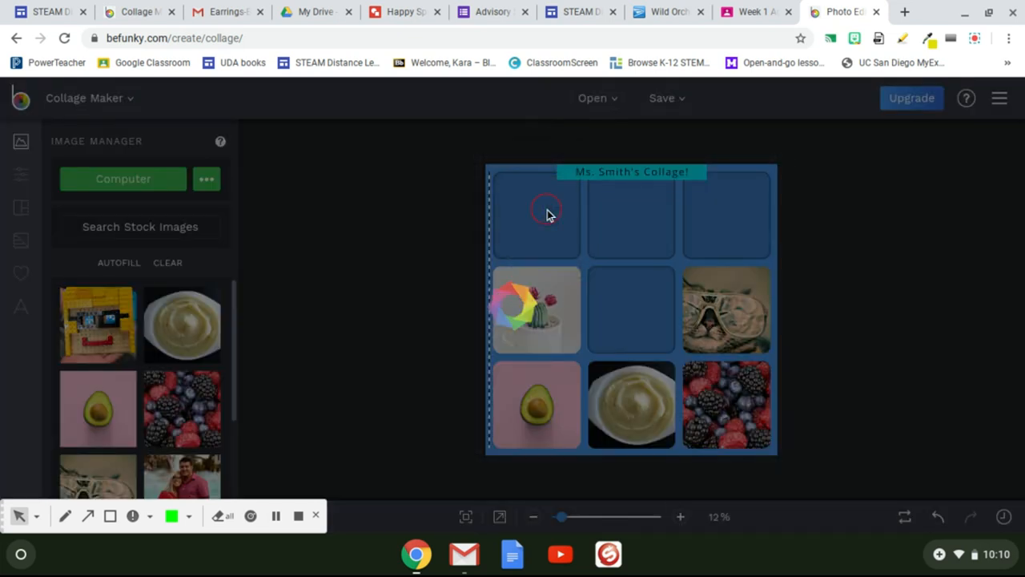
scroll(170, 402, down, 2)
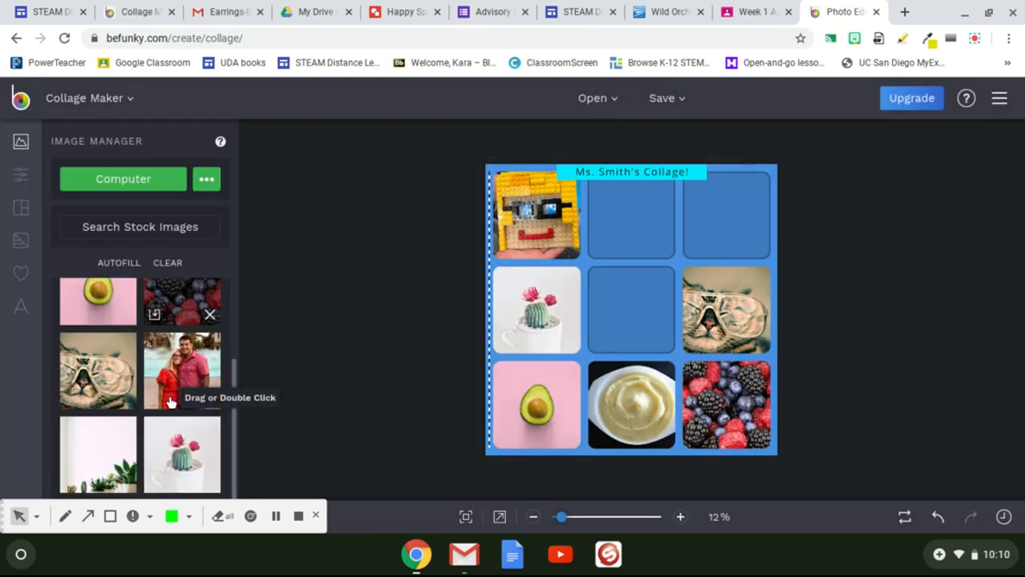
drag(182, 371, 638, 315)
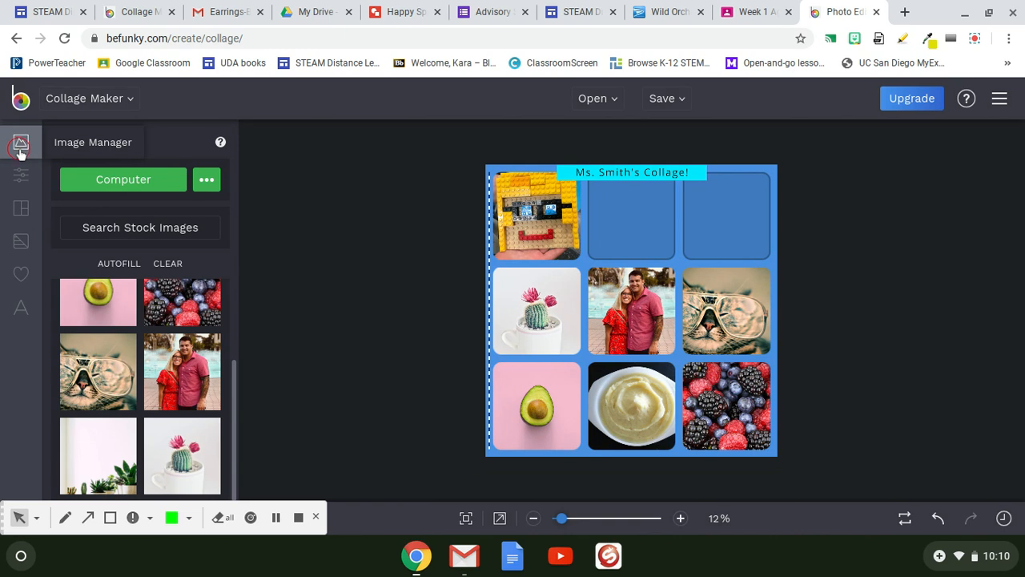
Search the stock library for STEAM and look through the resulting images
click(157, 234)
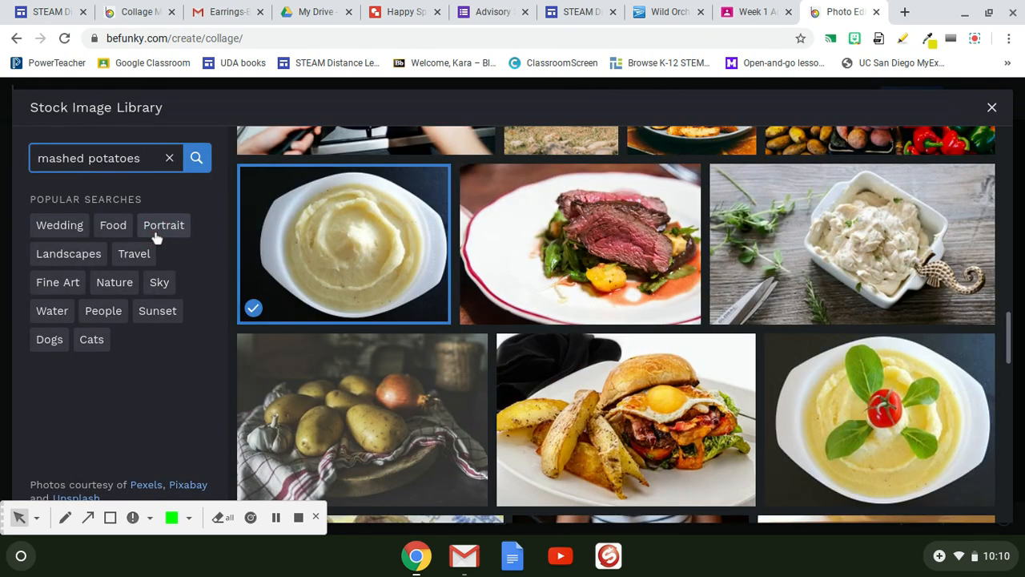
click(169, 159)
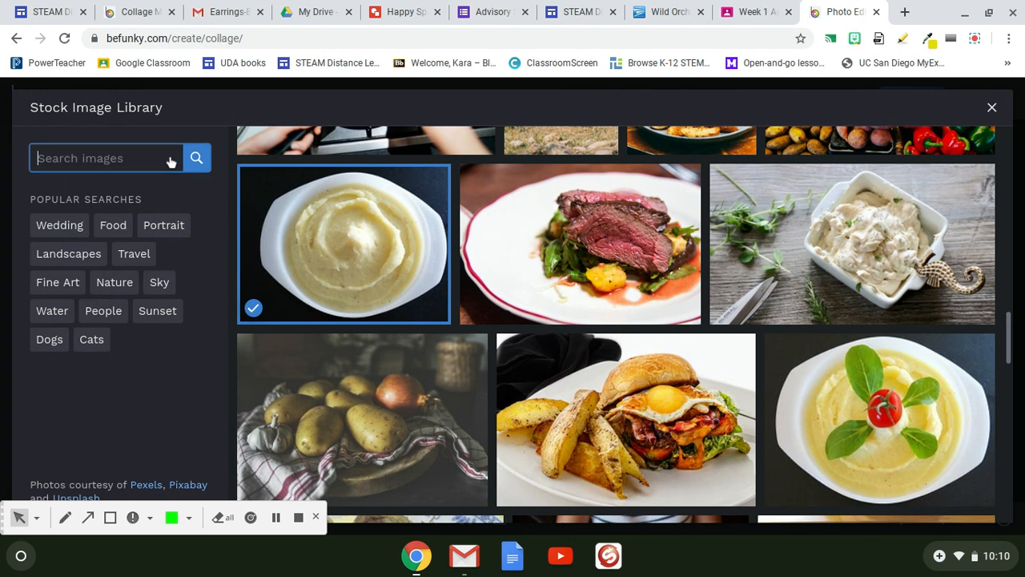
text(ST)
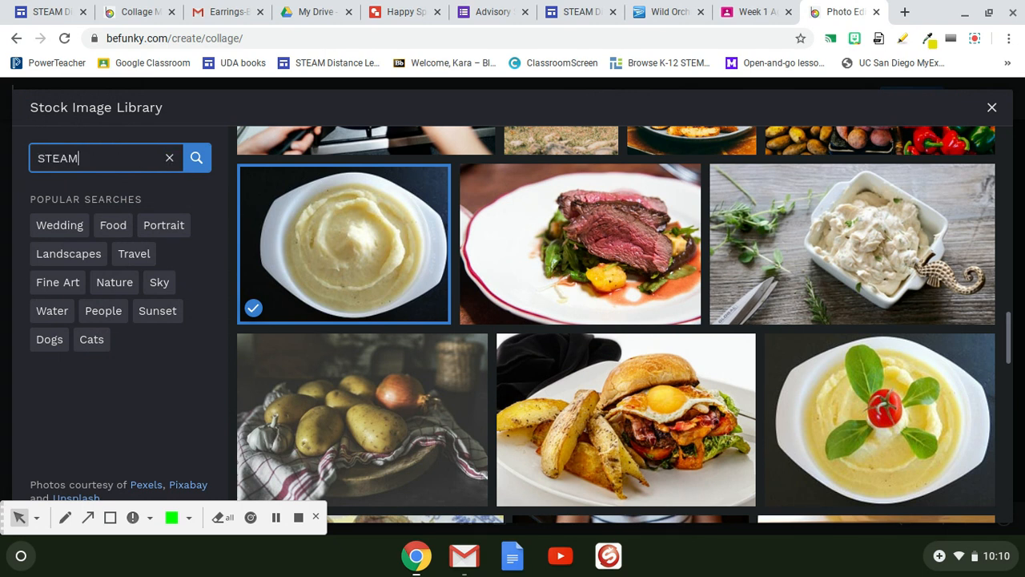
text(EAM)
key(Return)
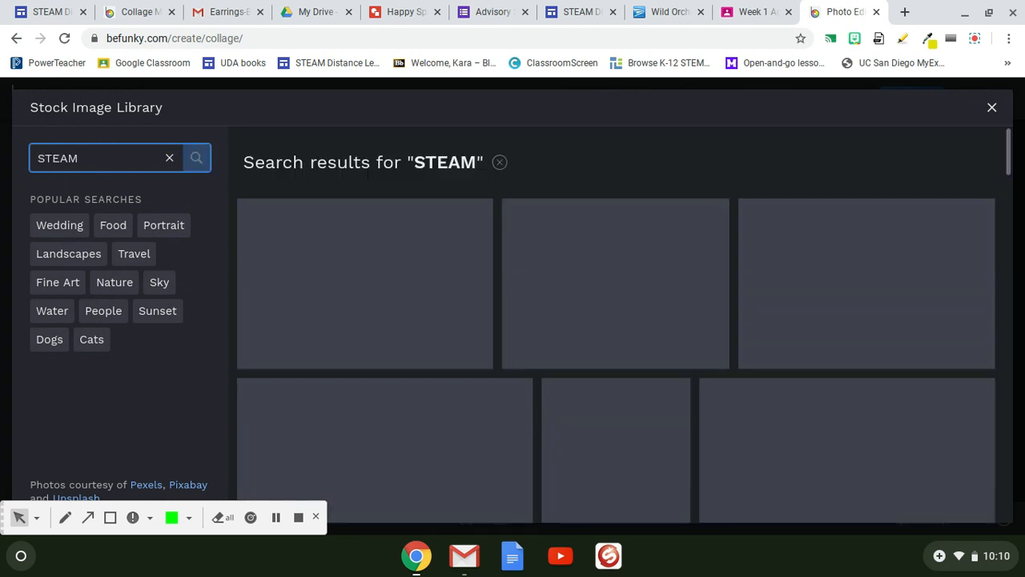
scroll(871, 304, down, 2)
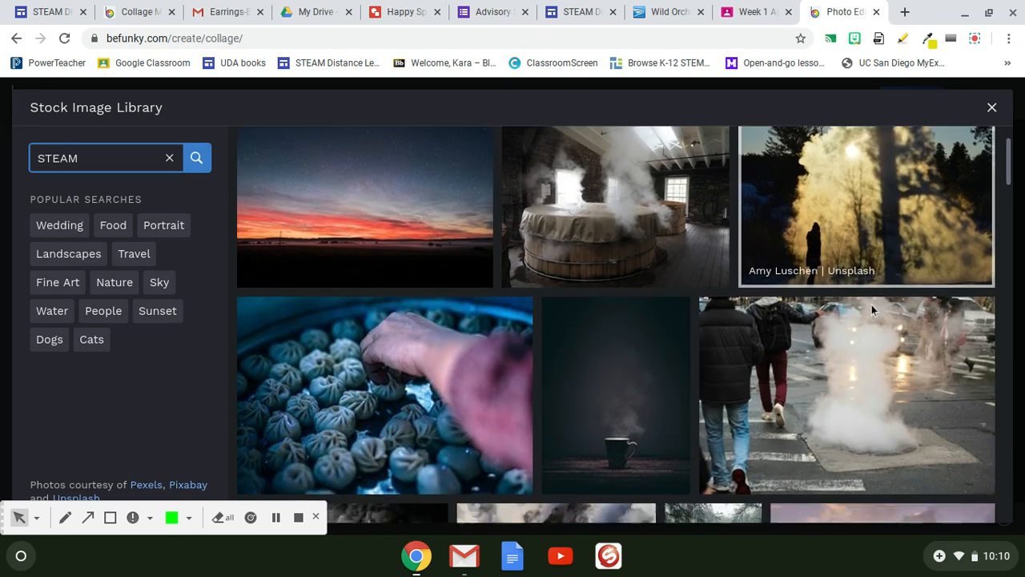
scroll(839, 370, down, 10)
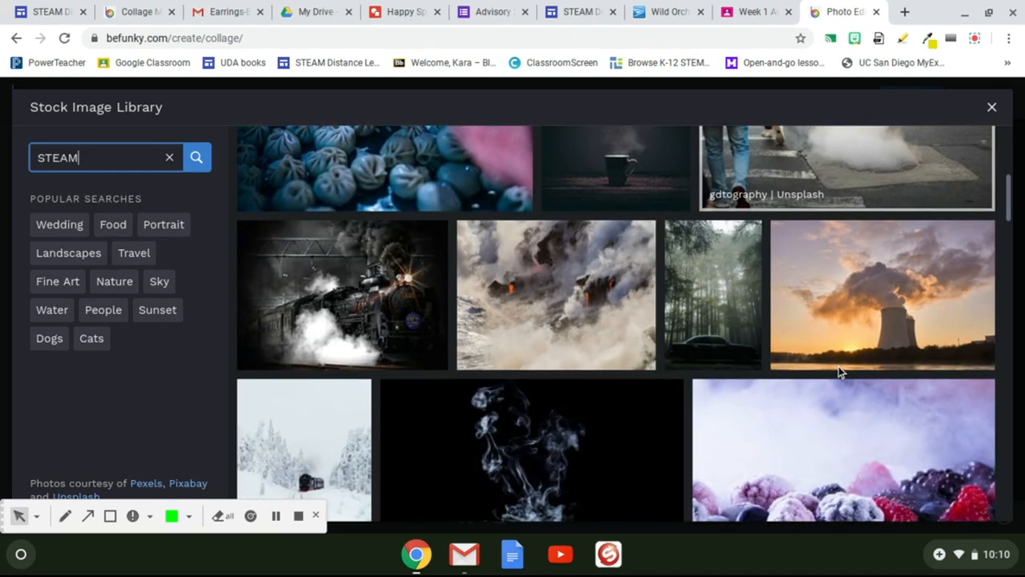
scroll(840, 373, up, 12)
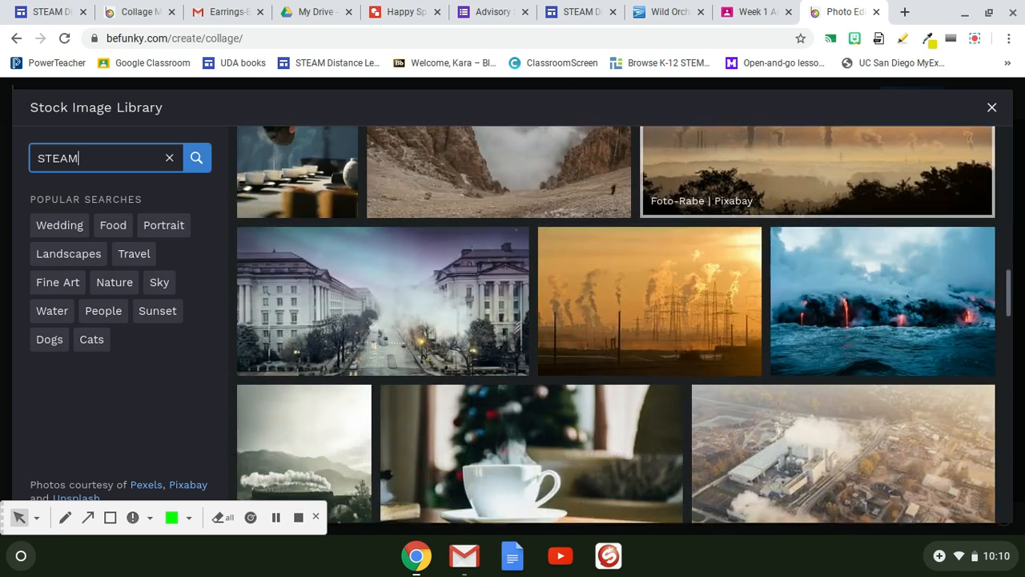
Search the stock library for teacher and pick the photo of a red apple on stacked books beside ABC blocks
key(BackSpace)
key(BackSpace)
text(tea)
key(Return)
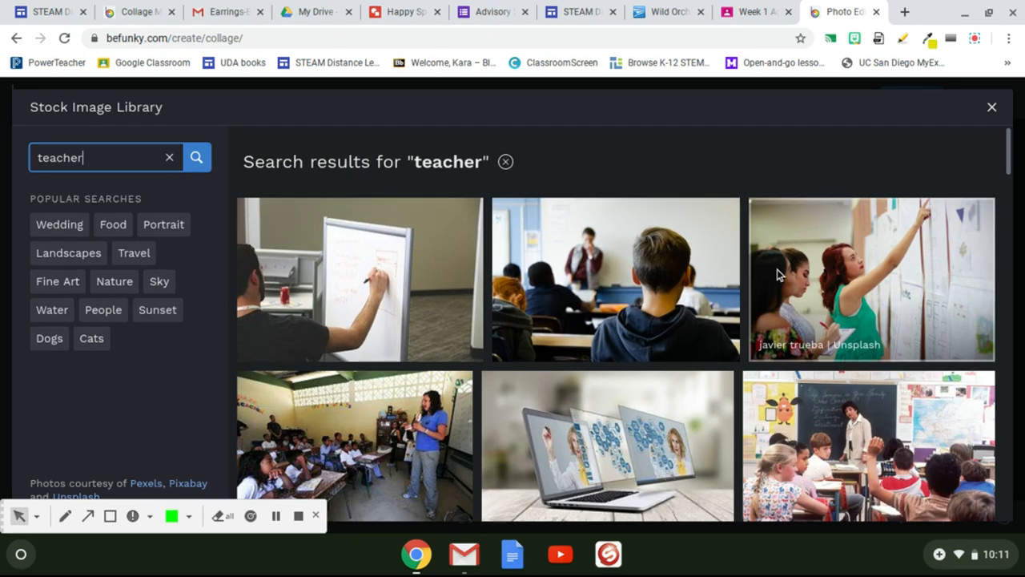
scroll(777, 269, down, 3)
scroll(777, 269, down, 5)
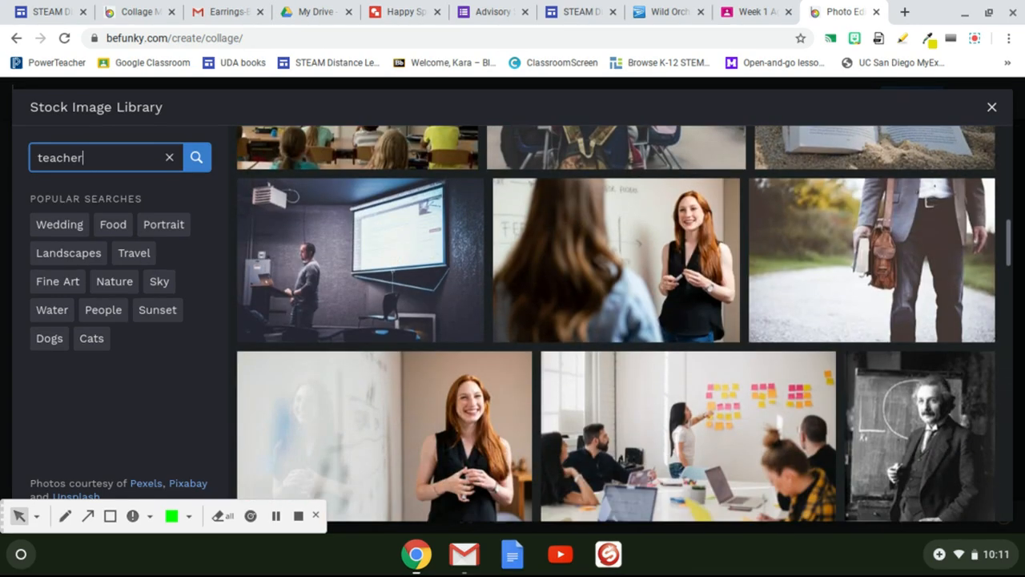
scroll(777, 269, down, 6)
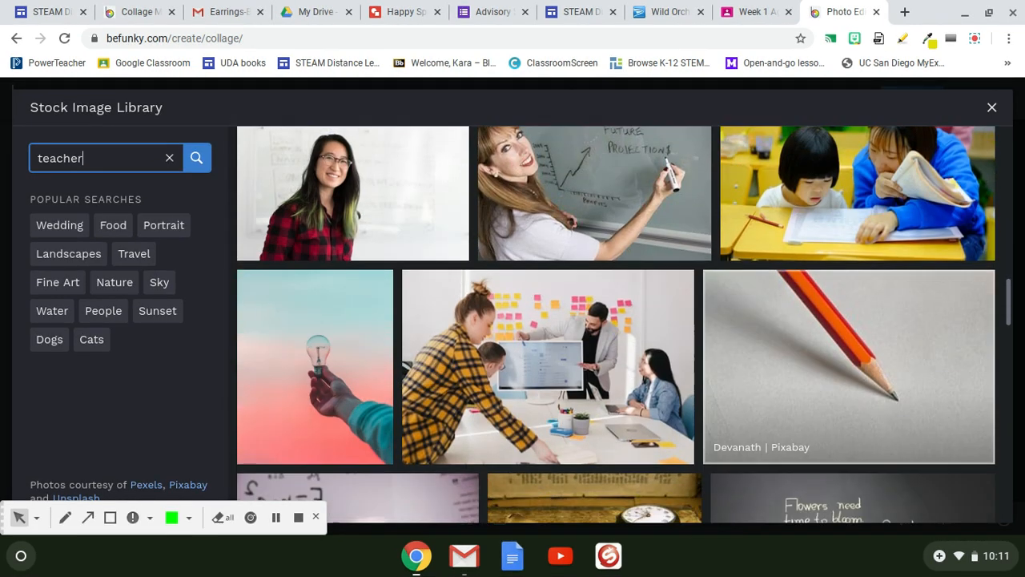
scroll(458, 321, down, 5)
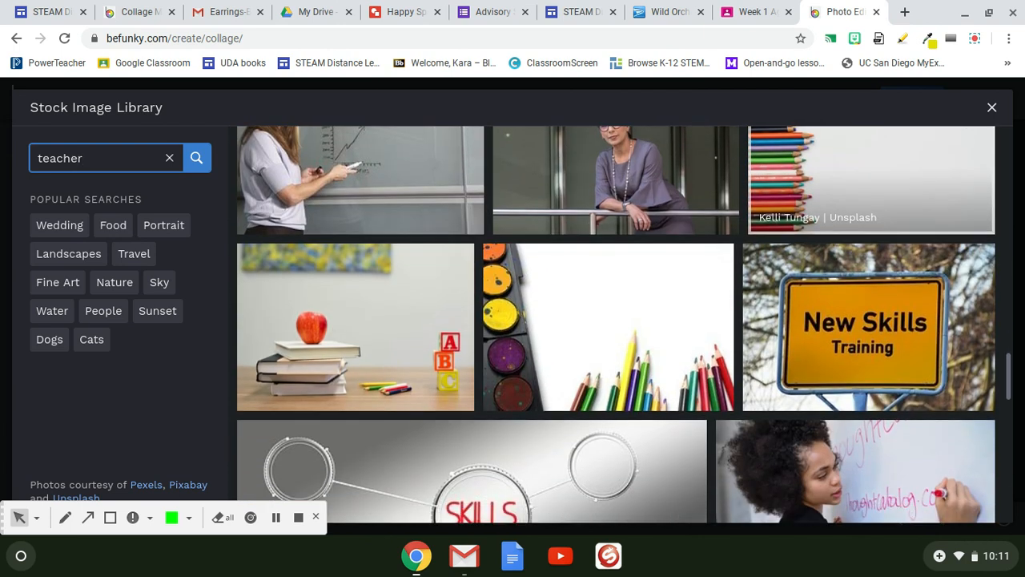
click(381, 335)
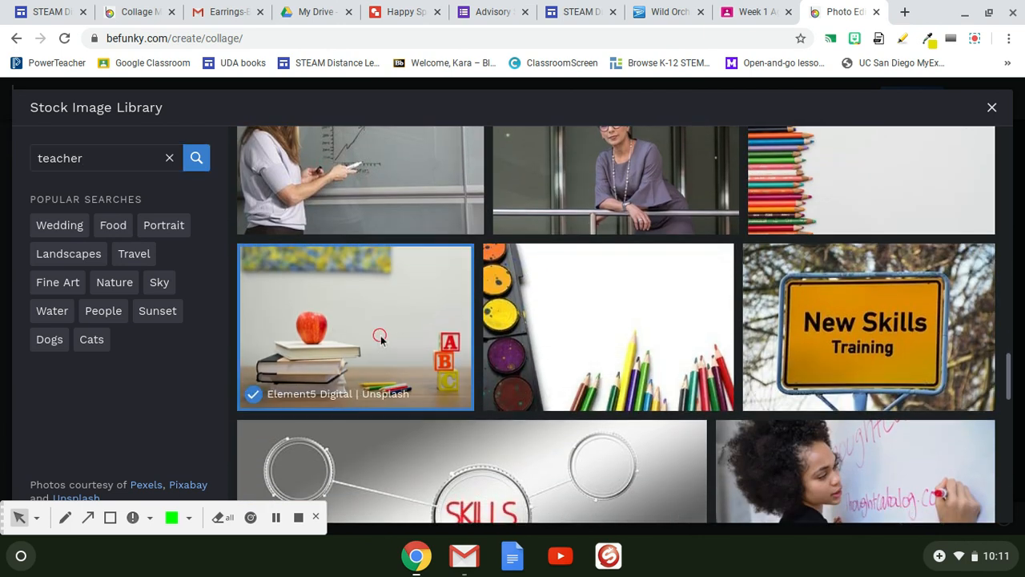
Search the stock library for beach, pick the photo of foamy waves on sand at sunrise, and close the library
click(168, 160)
text(beach)
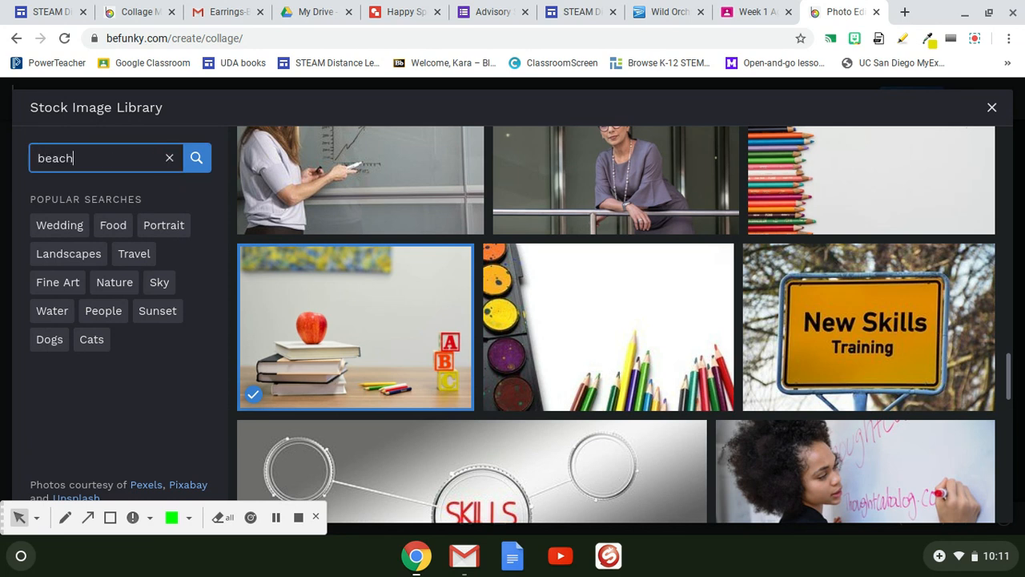
key(Return)
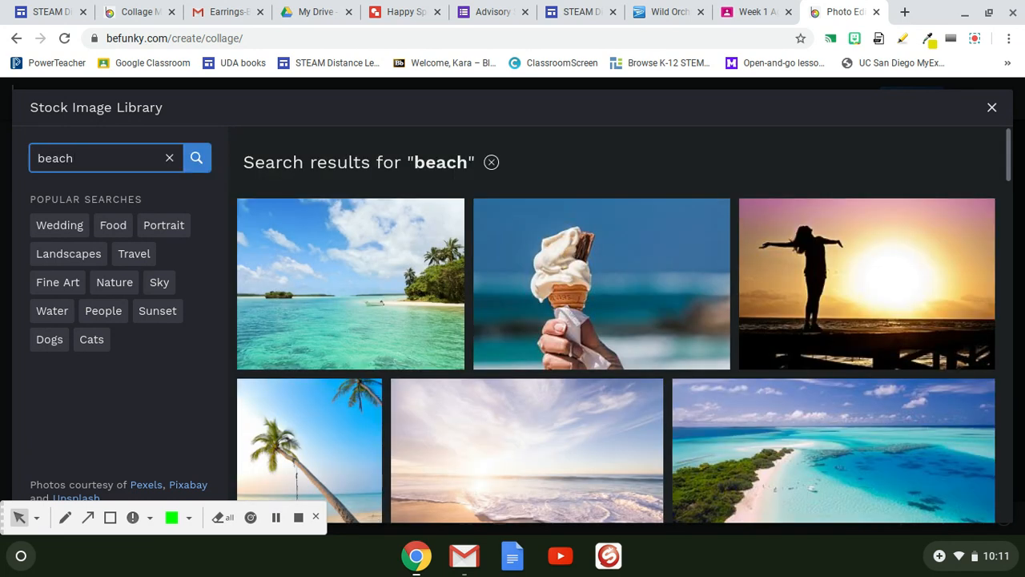
scroll(721, 251, down, 3)
scroll(720, 251, down, 1)
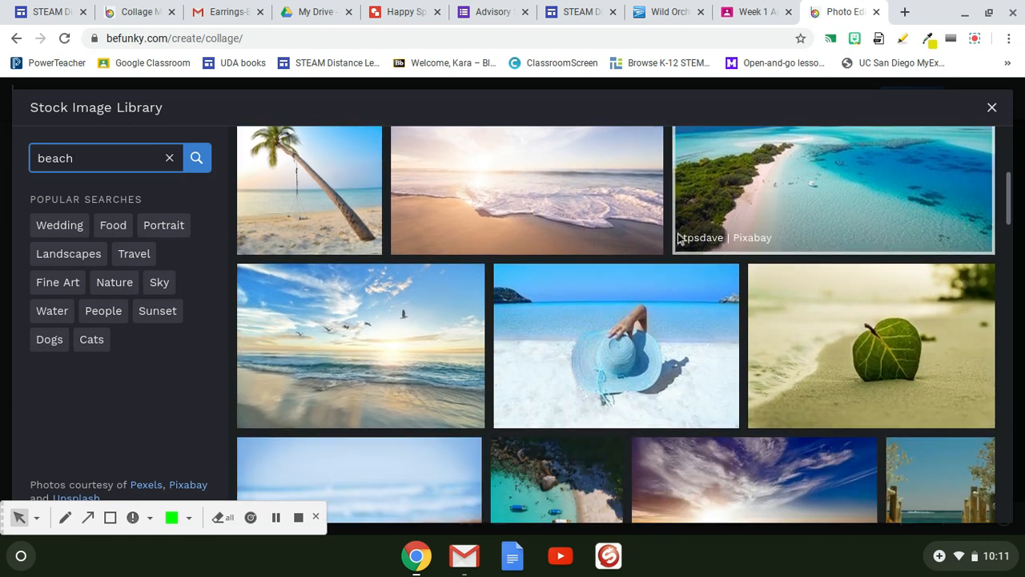
click(609, 208)
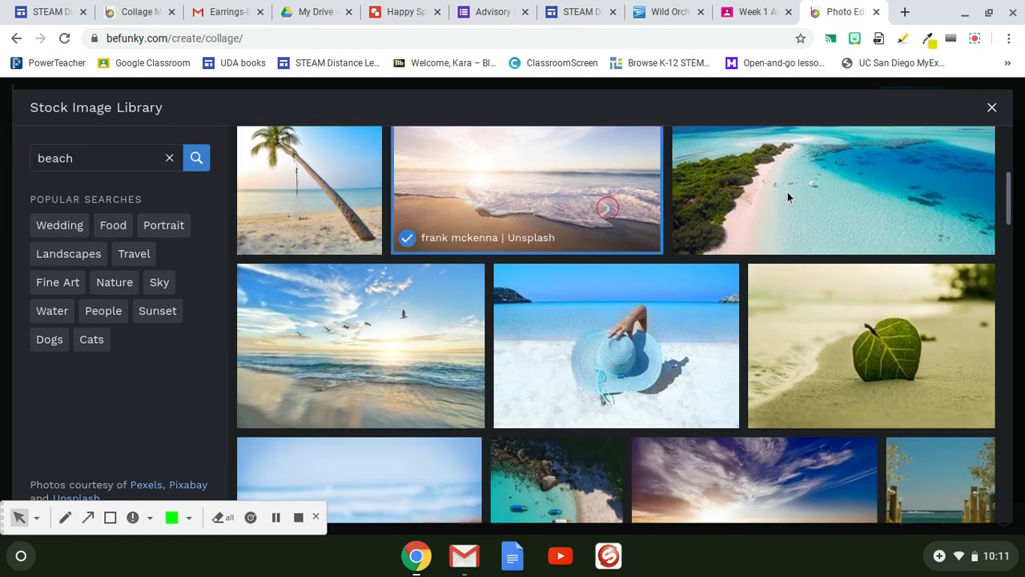
click(991, 107)
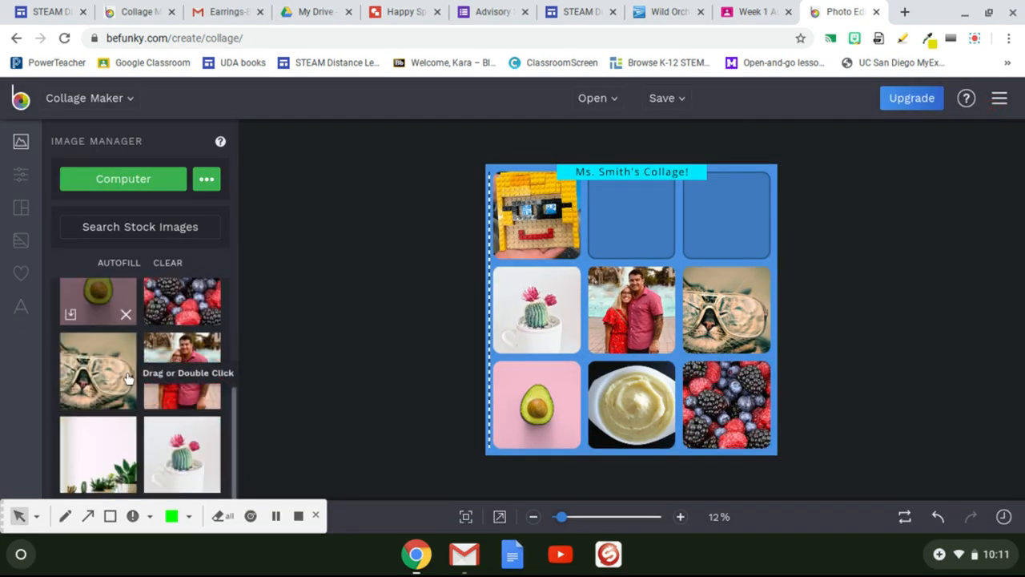
Place the beach waves photo in the collage's top-right cell and the apple and books photo in the top-middle cell
scroll(128, 377, up, 3)
drag(112, 346, 718, 218)
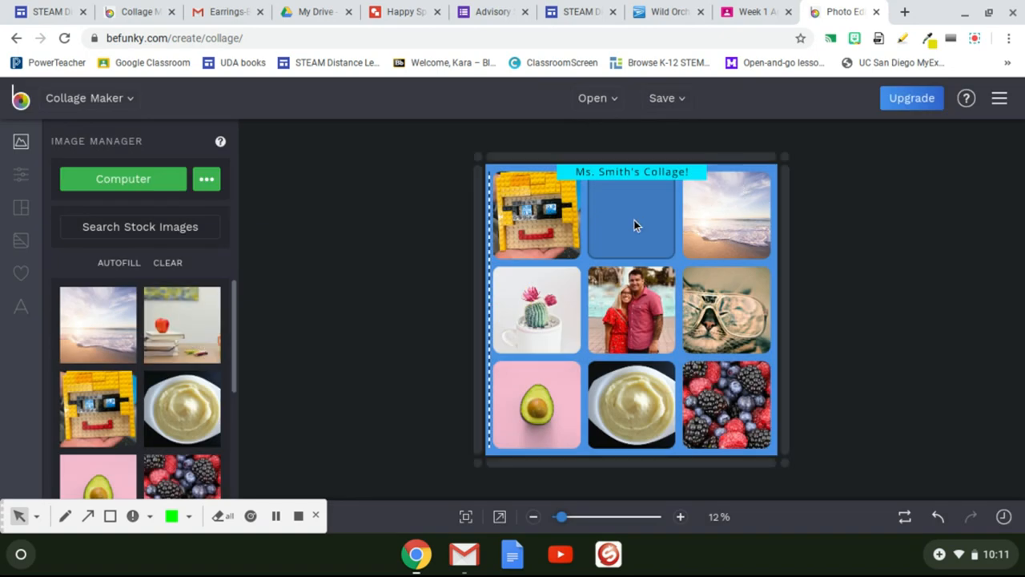
drag(168, 336, 620, 224)
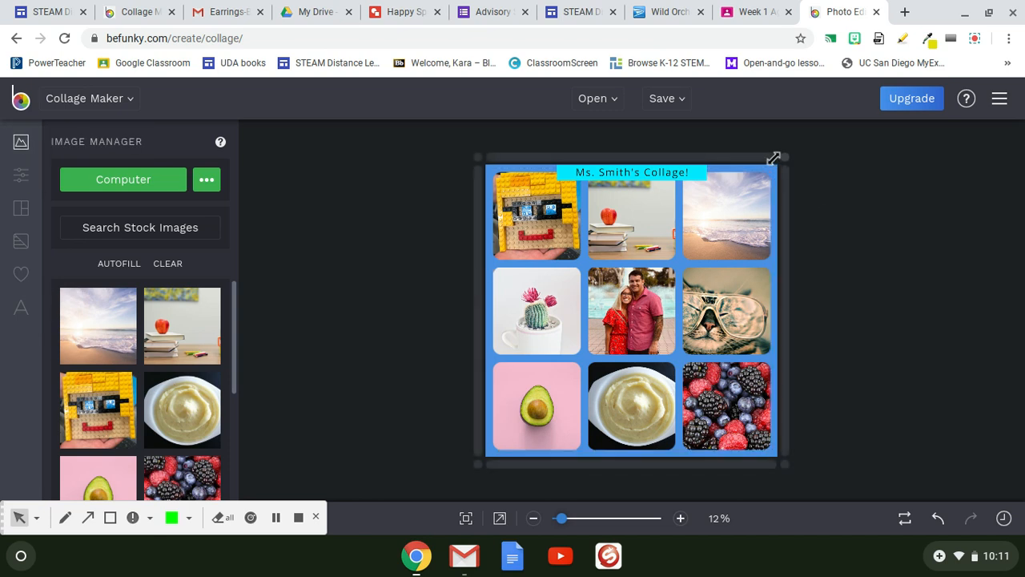
Save the collage to Google Drive, setting the filename to the teacher's title and surname followed by "Collage"
click(669, 98)
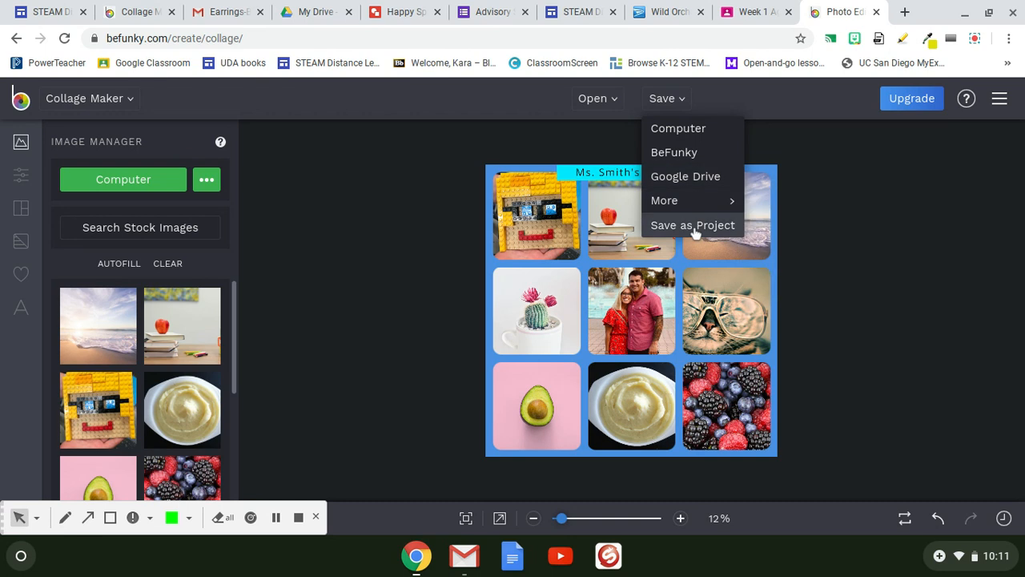
click(687, 178)
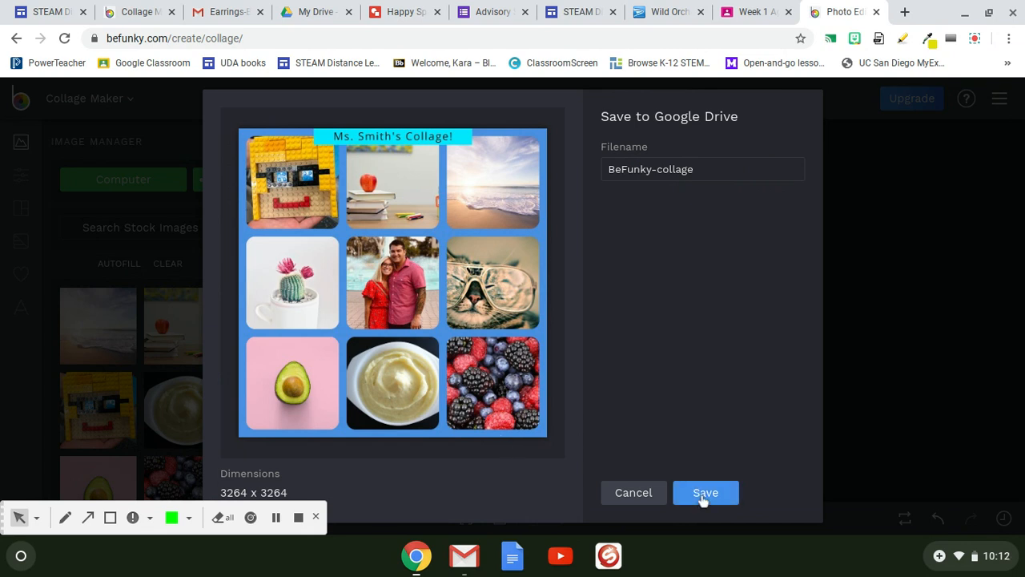
drag(709, 168, 605, 169)
text(Ms. Smith Collage)
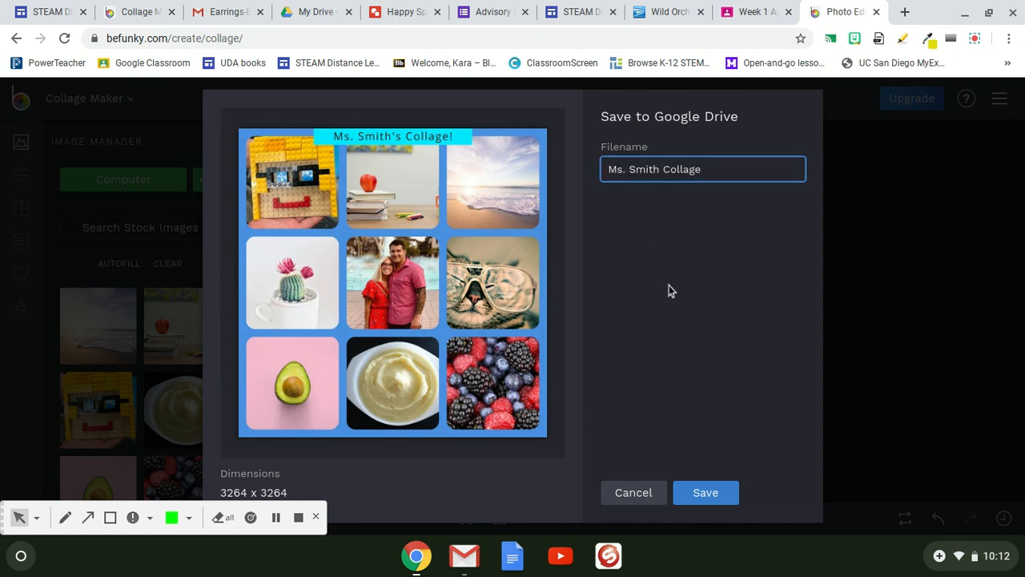
click(695, 493)
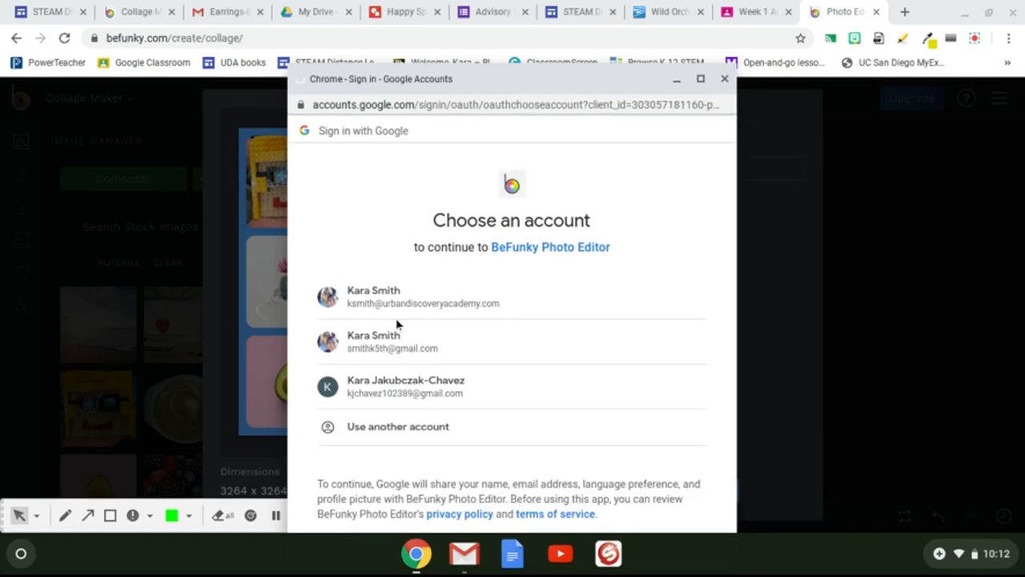
Choose the school Google account and allow BeFunky Photo Editor to access its Google Drive files
click(405, 312)
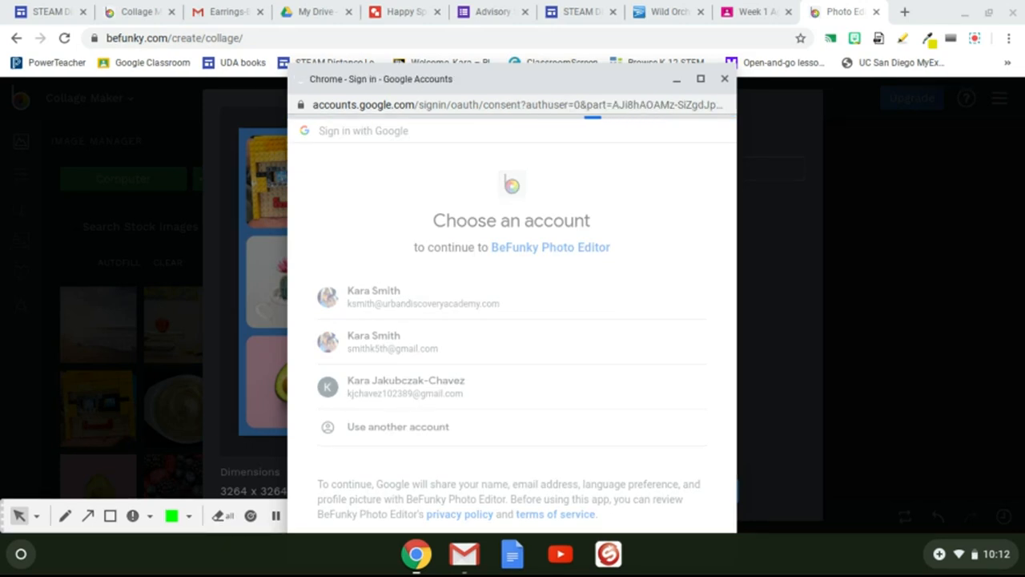
scroll(512, 320, down, 2)
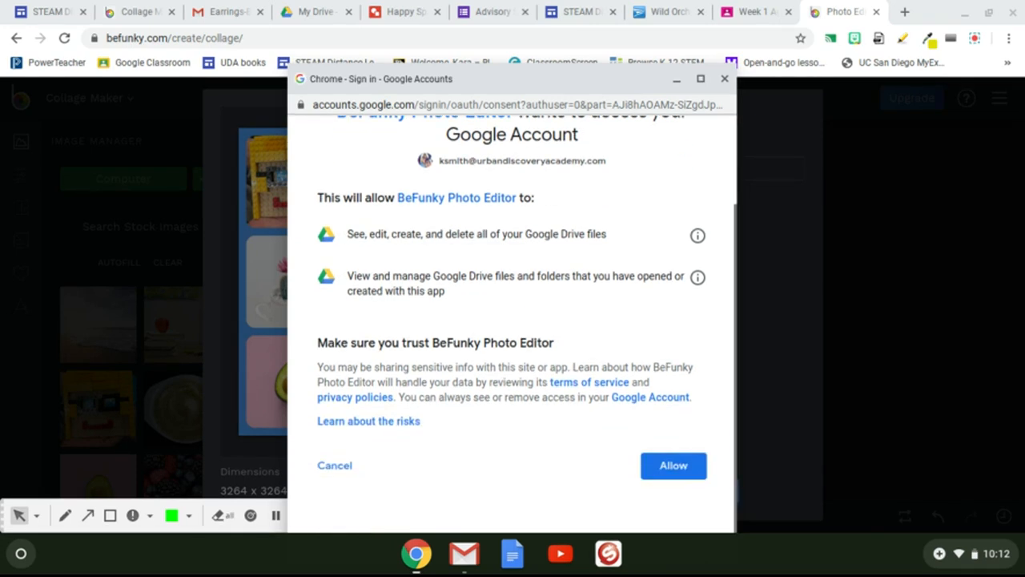
click(690, 476)
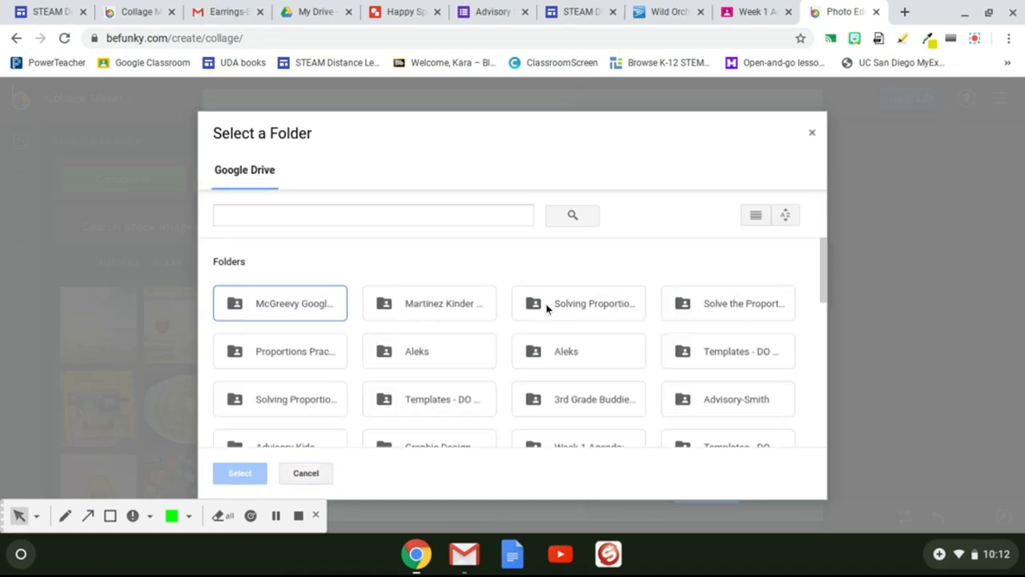
Browse the Google Drive folders and select the Advisory Kids folder as the collage's save location
scroll(547, 306, down, 5)
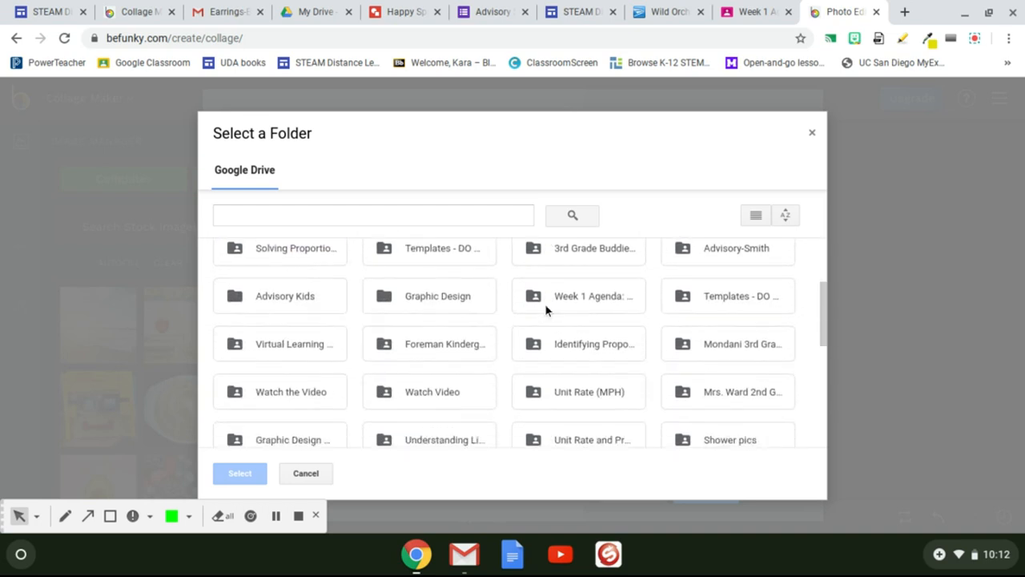
scroll(545, 303, down, 7)
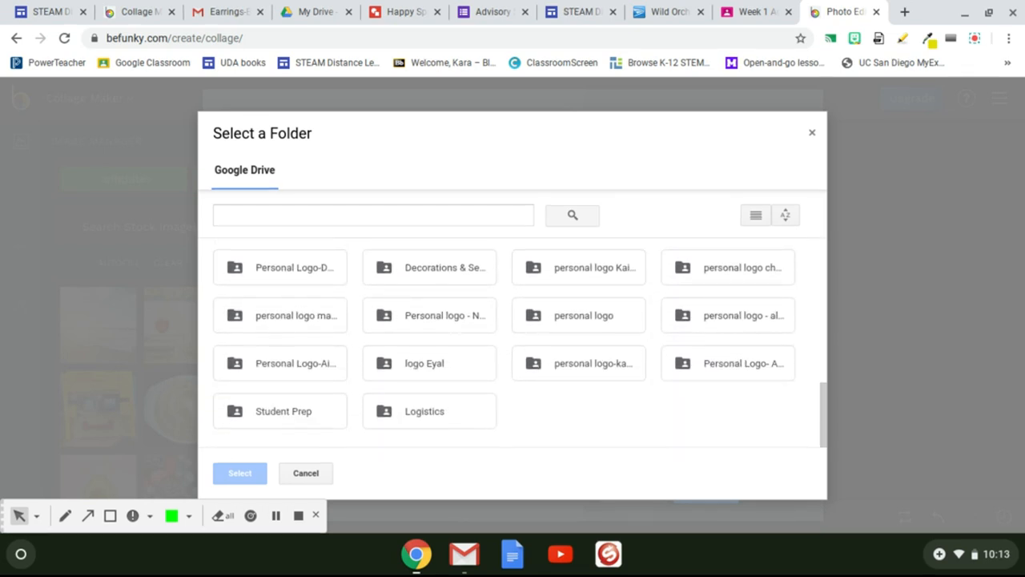
scroll(504, 337, up, 7)
scroll(504, 336, up, 3)
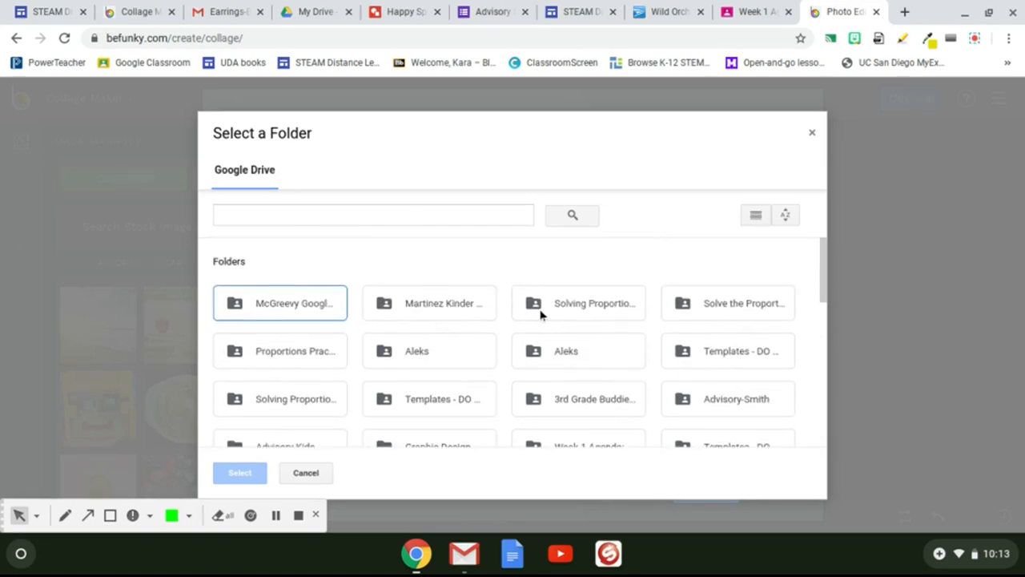
scroll(681, 307, down, 3)
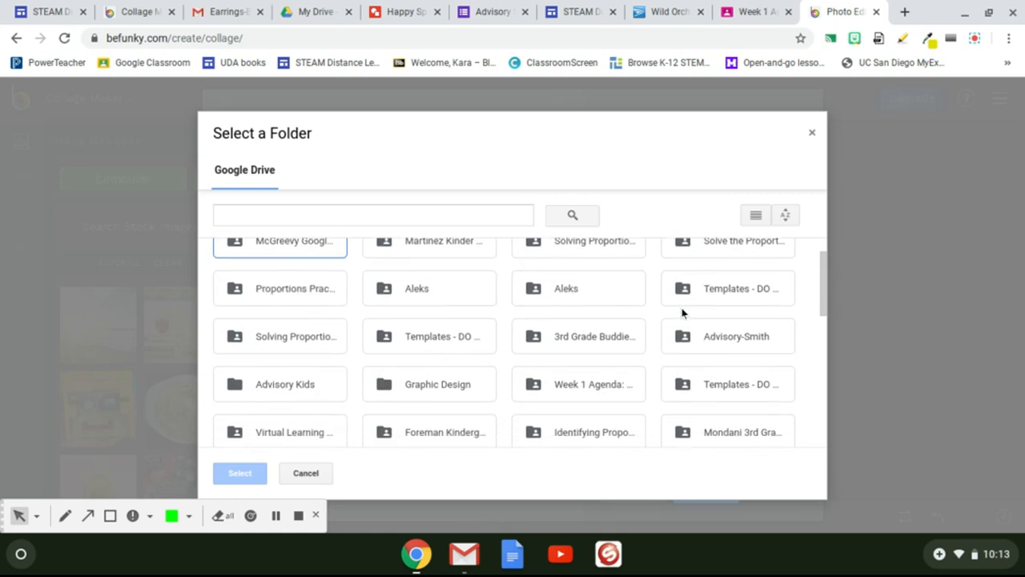
scroll(505, 342, down, 6)
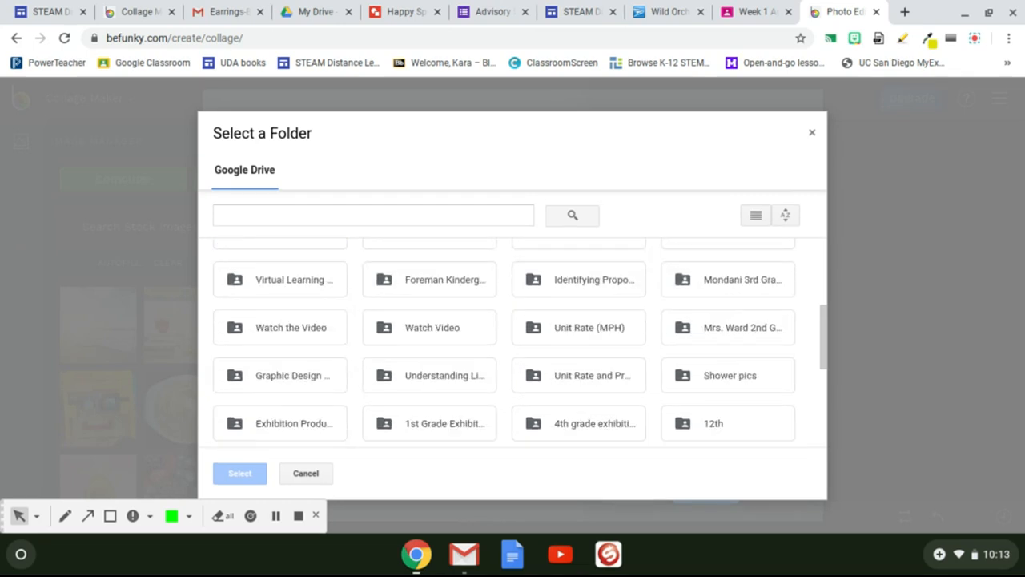
scroll(504, 342, down, 2)
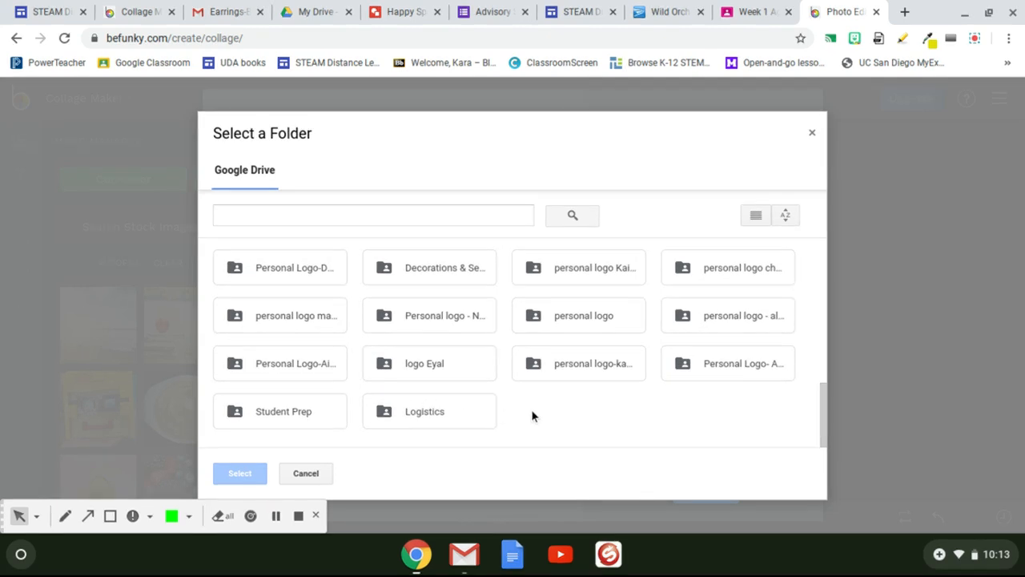
scroll(534, 415, up, 5)
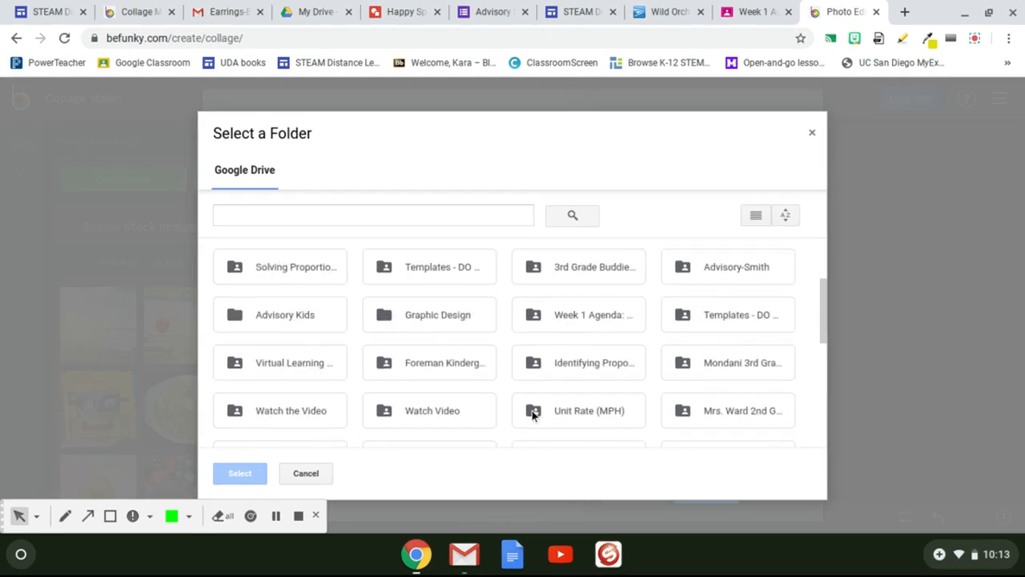
scroll(505, 342, up, 3)
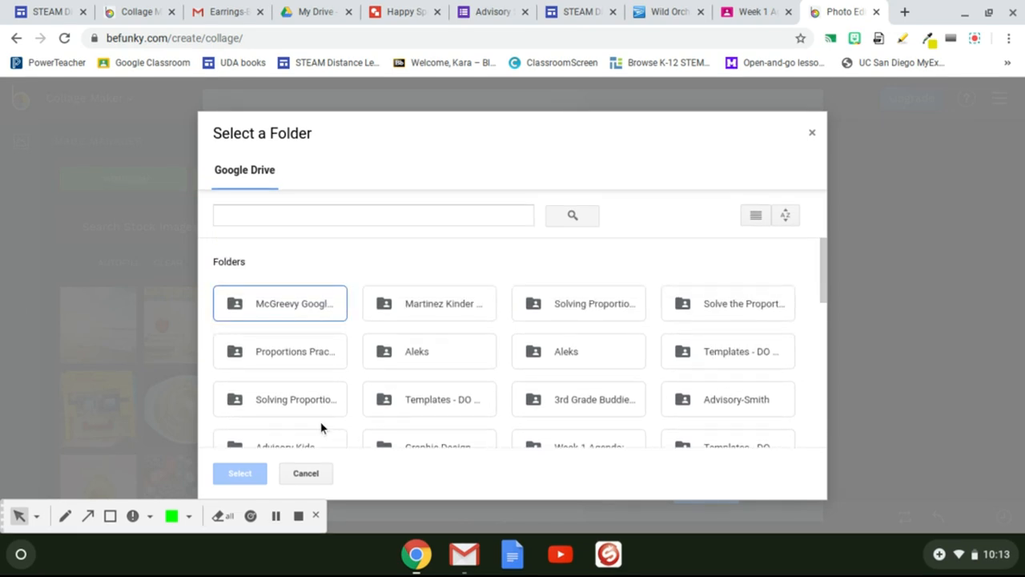
scroll(321, 426, down, 1)
click(323, 426)
click(243, 478)
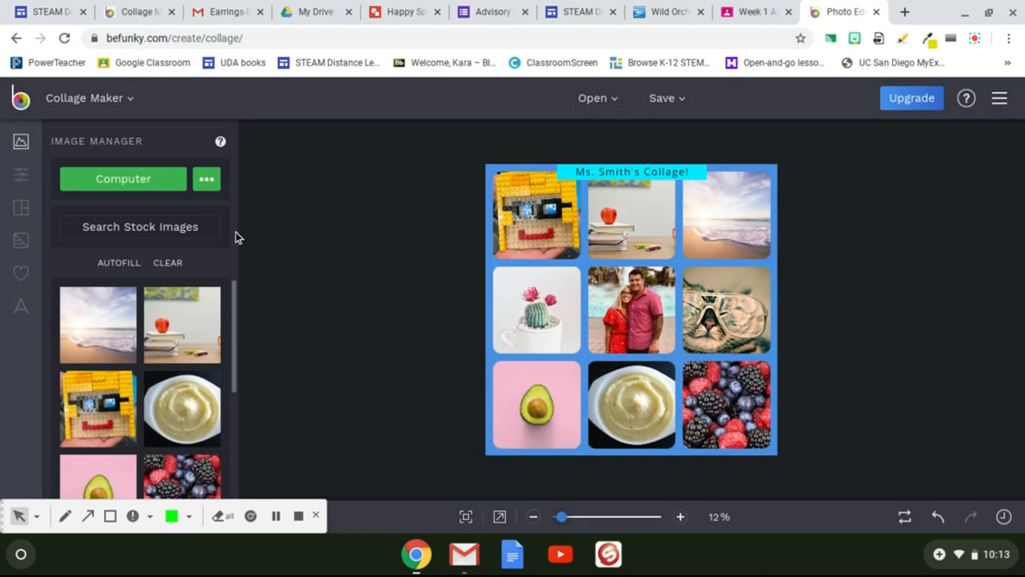
Switch to Google Drive by opening it in a new browser tab and close the old Drive tab
click(284, 18)
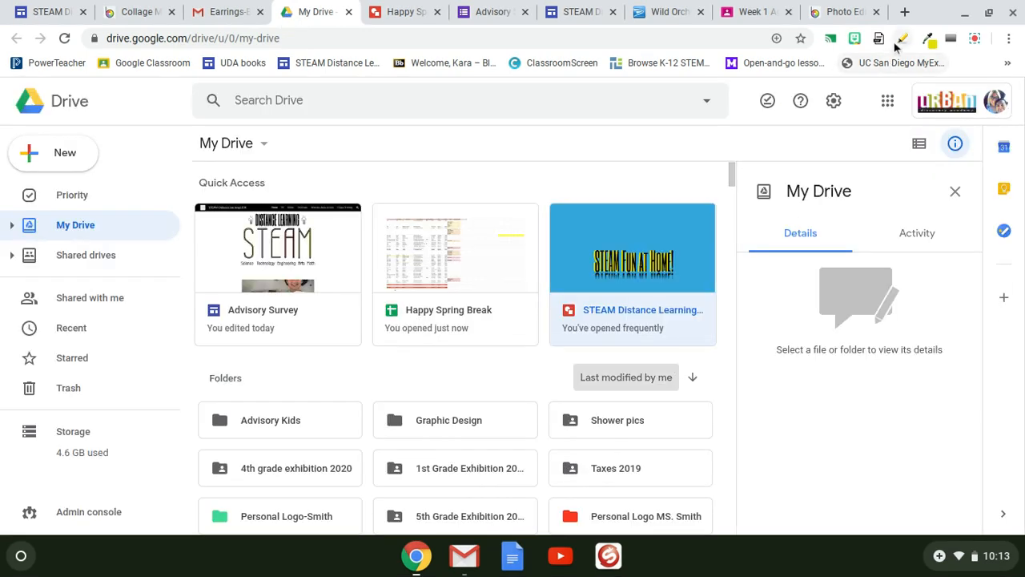
click(904, 12)
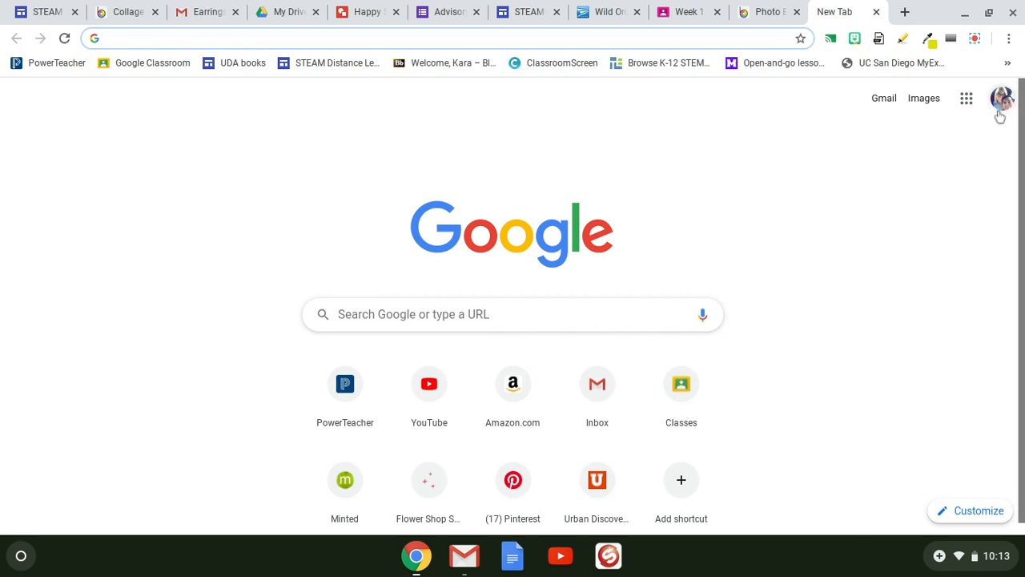
click(967, 102)
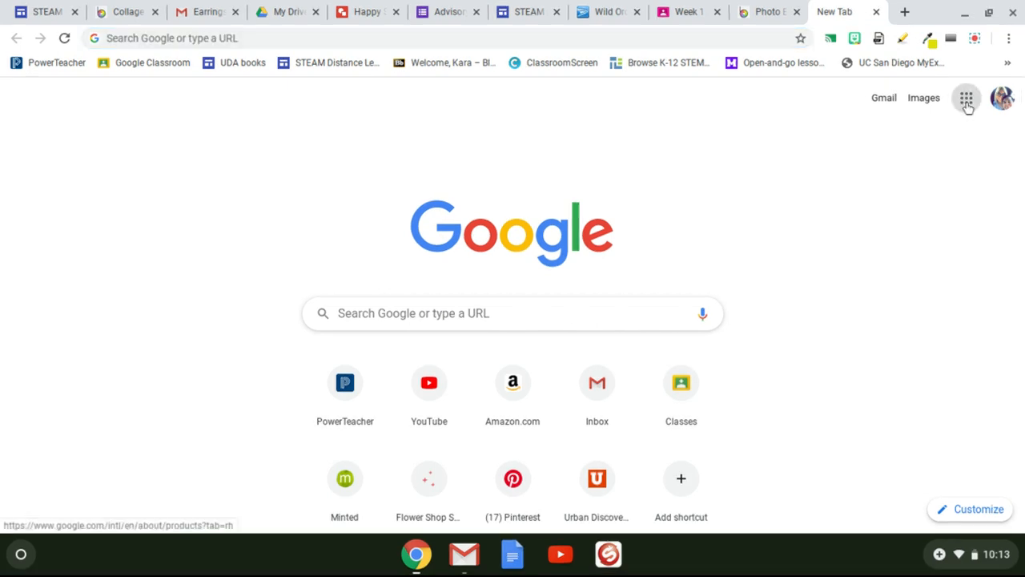
click(979, 191)
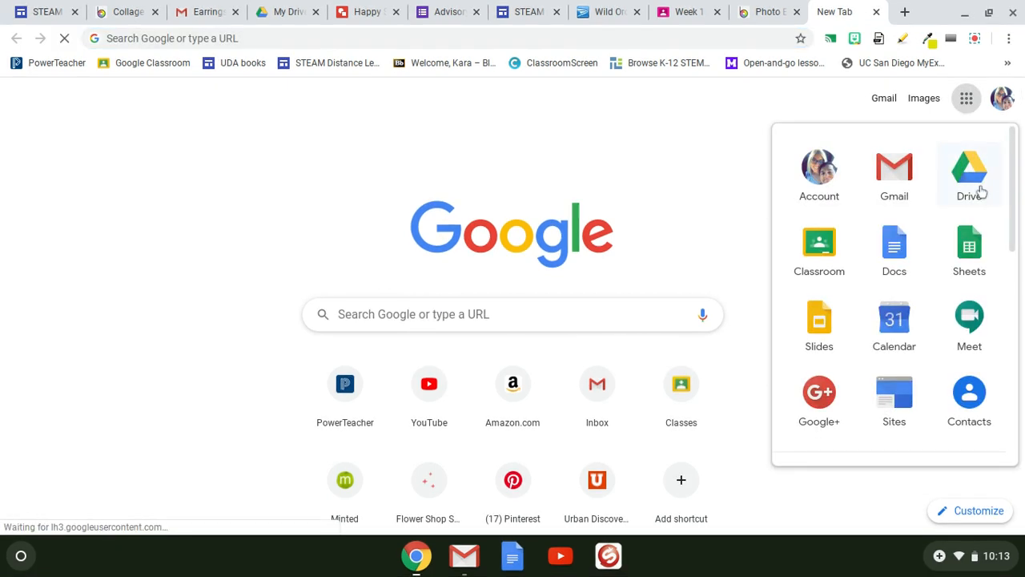
click(317, 12)
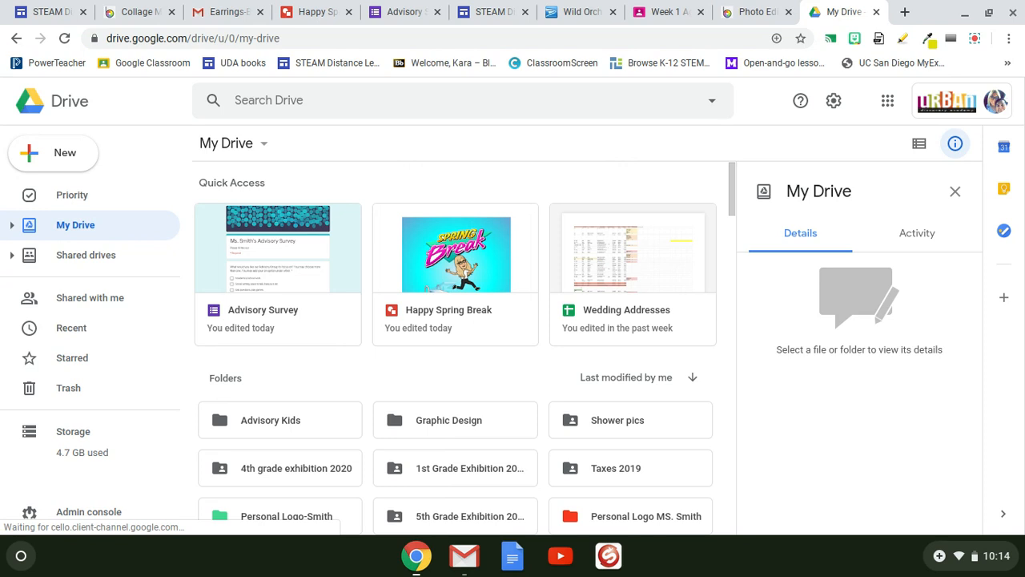
Look for the saved collage in the Advisory Kids folder and among the recent Drive files
double_click(281, 422)
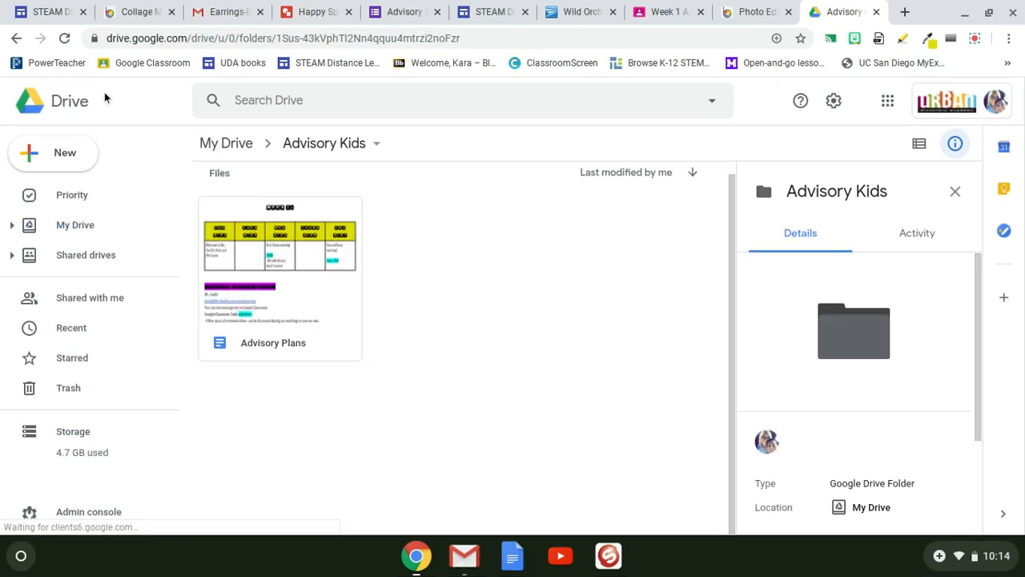
click(213, 145)
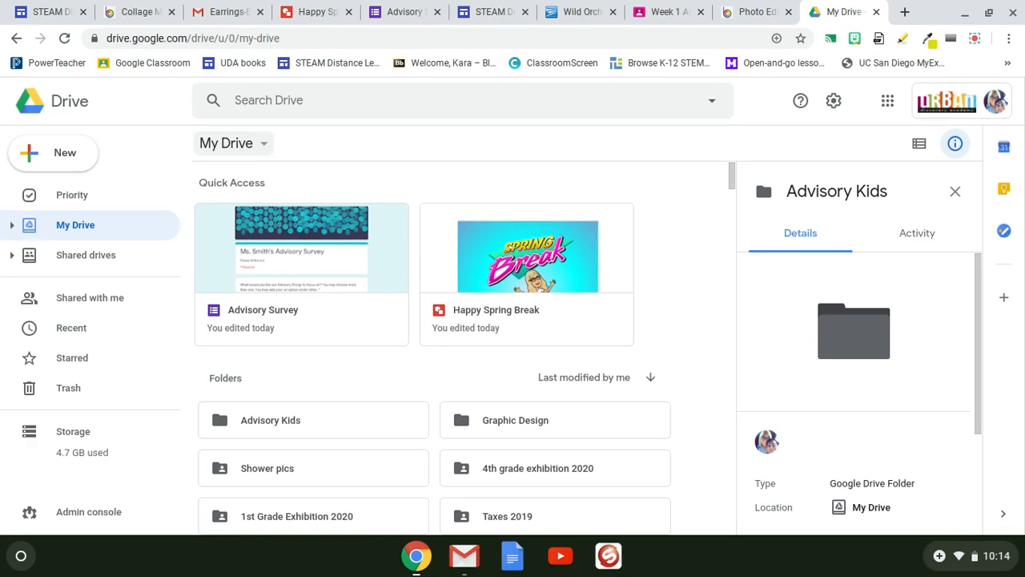
click(77, 328)
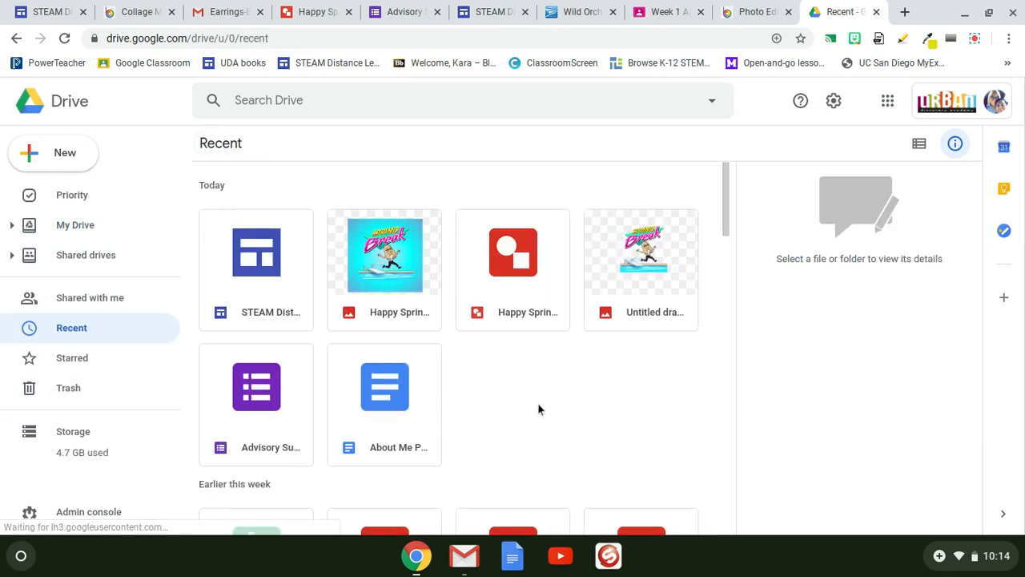
scroll(537, 407, down, 4)
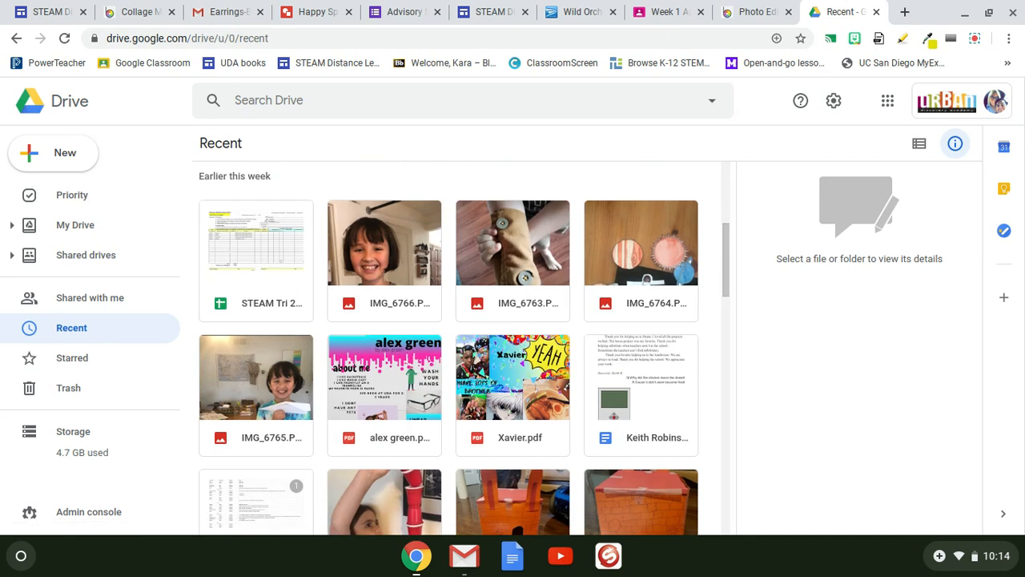
Return to the BeFunky collage, save it to the computer in PNG format, and view the download in its folder
click(765, 14)
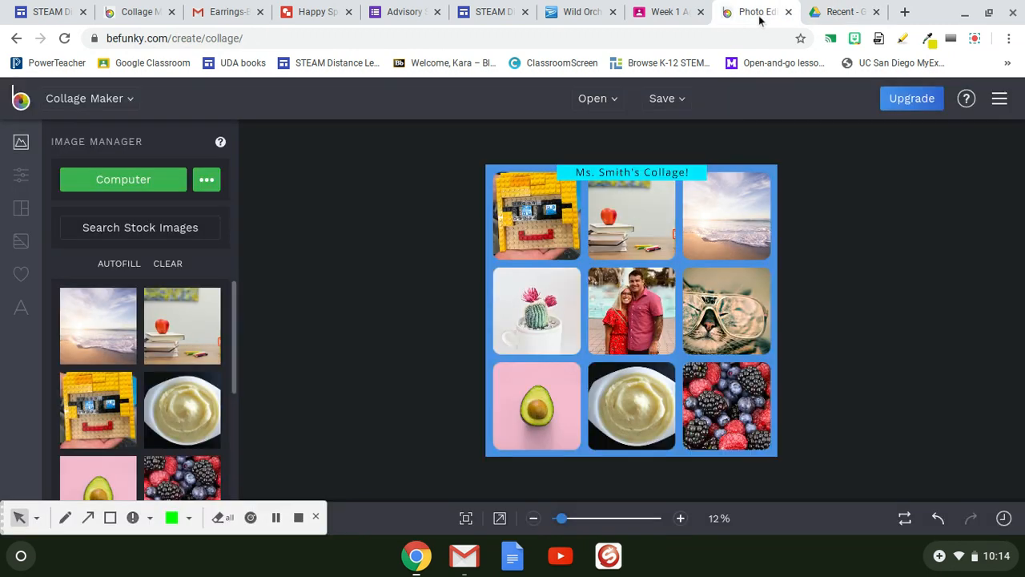
click(656, 102)
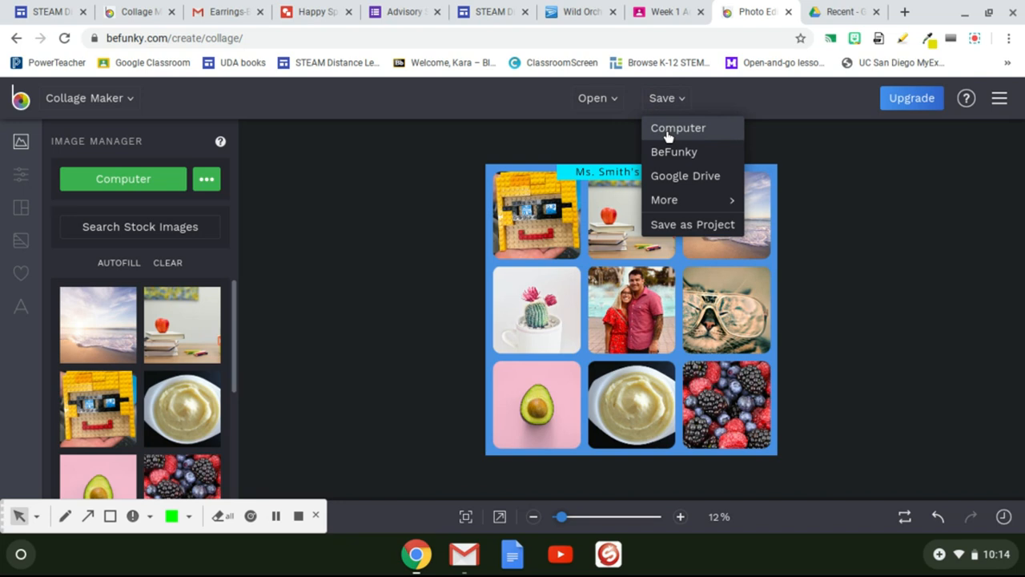
click(668, 132)
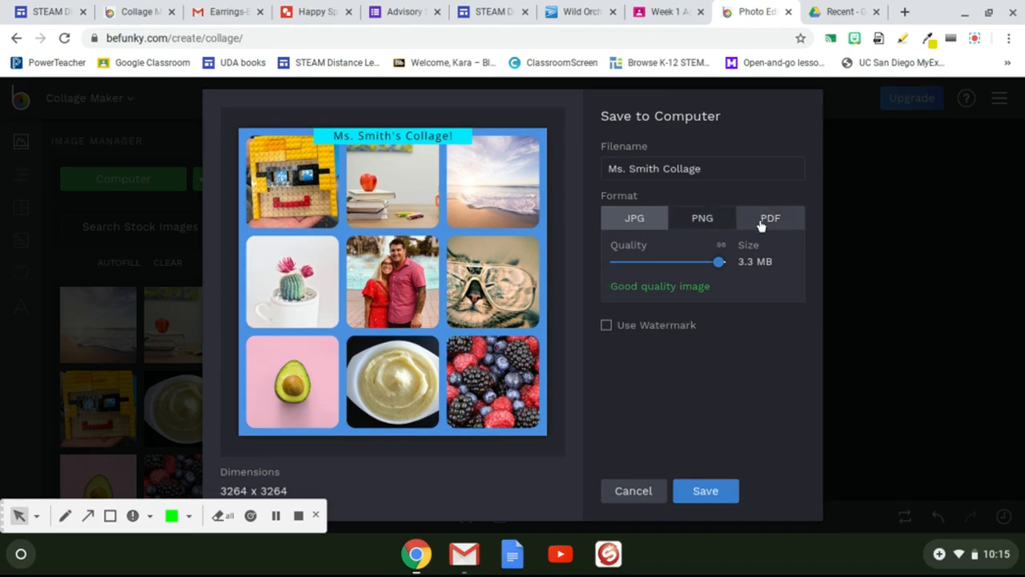
click(715, 225)
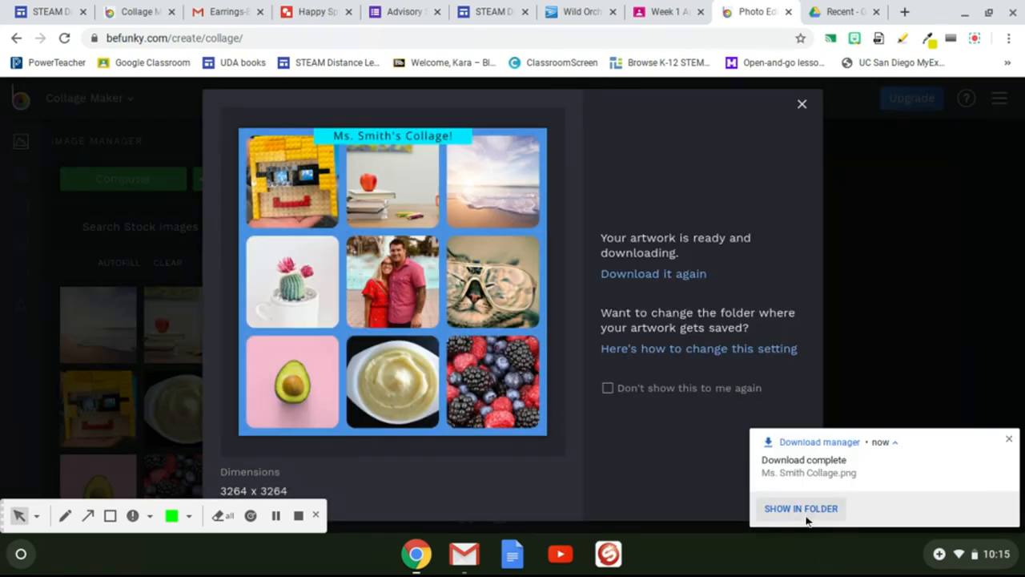
click(800, 509)
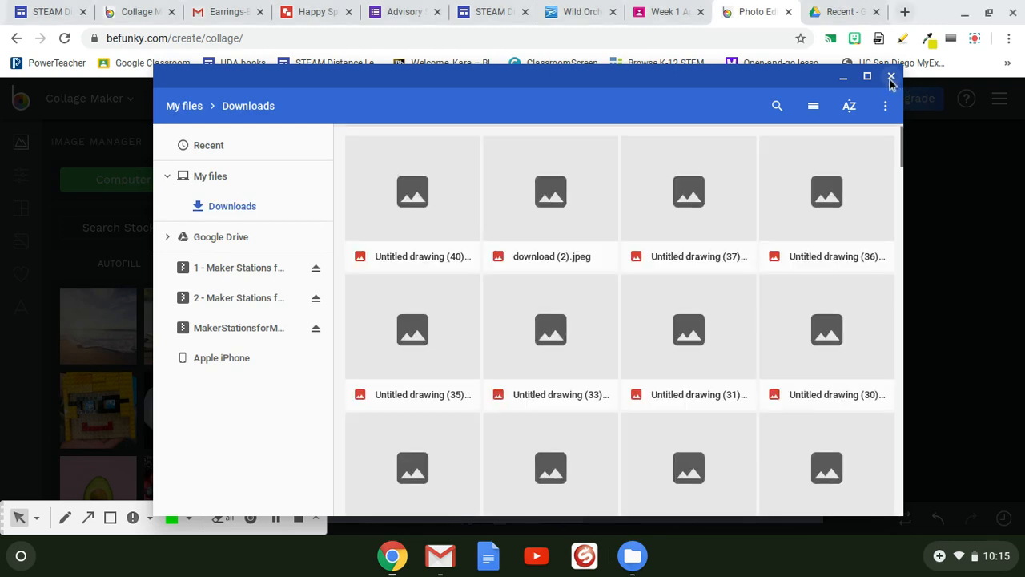
click(891, 77)
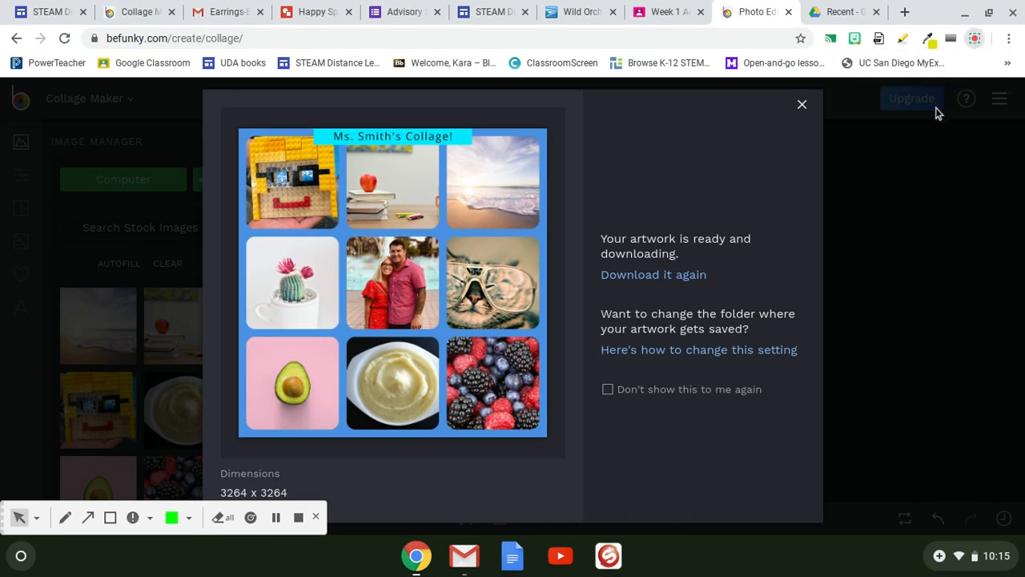
click(974, 37)
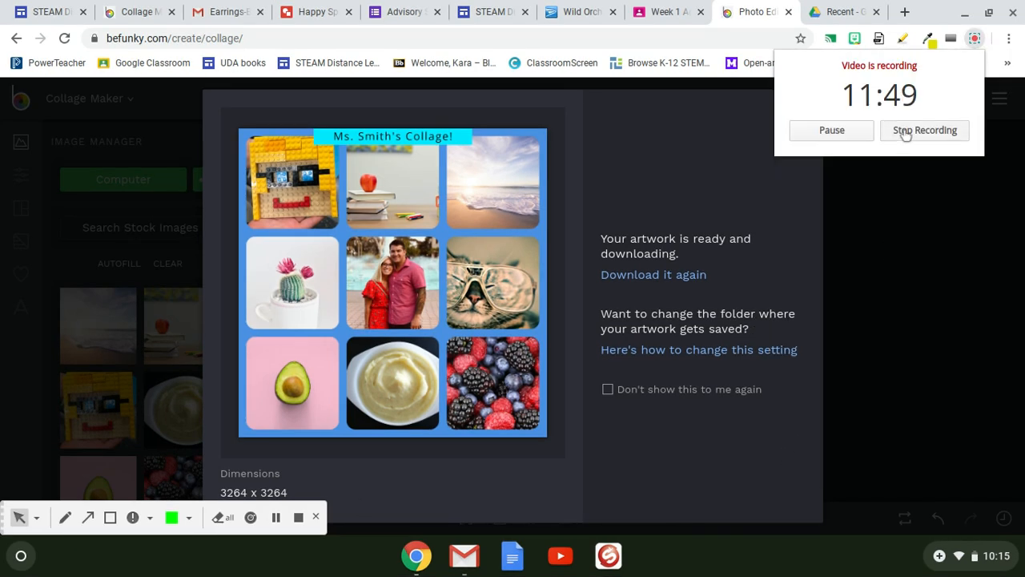